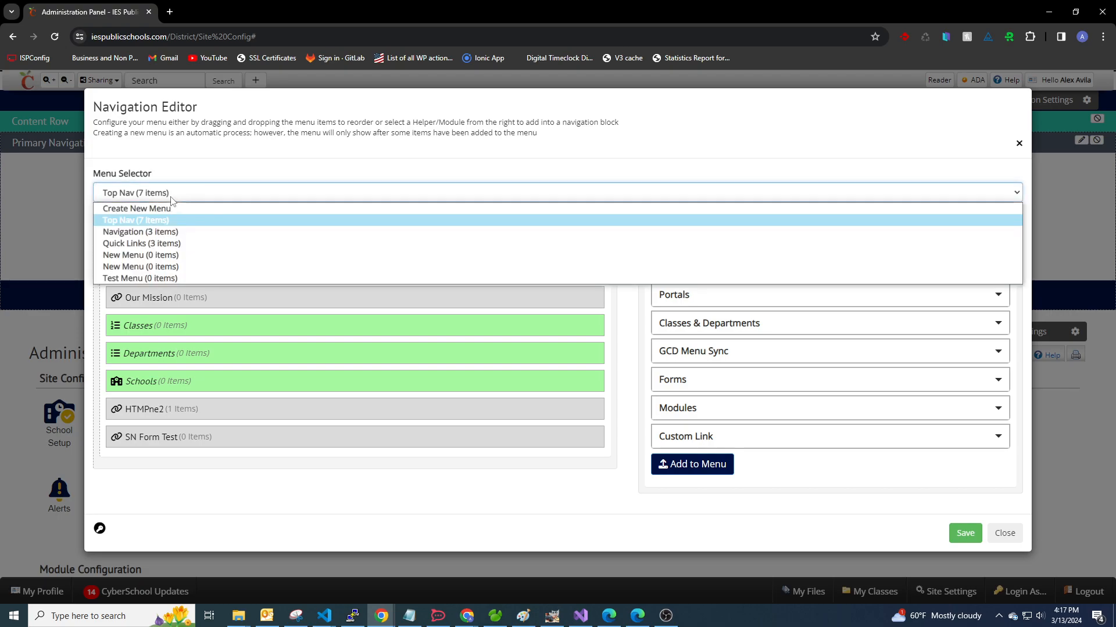
Select Test Menu for editing and look through the site pages that can be added to it
left_click(139, 280)
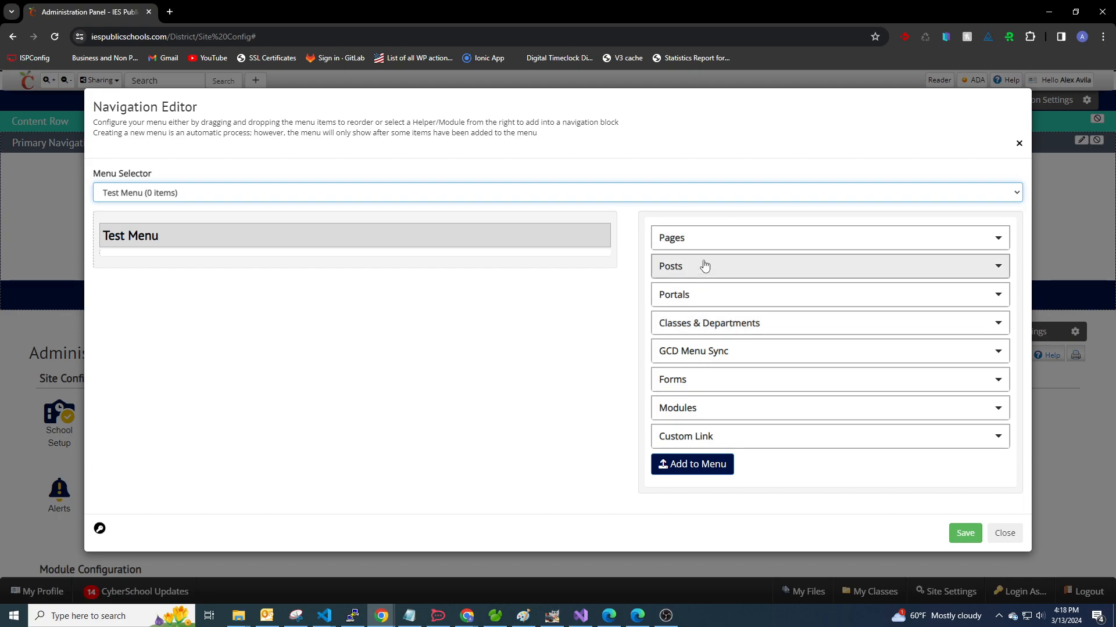
left_click(695, 242)
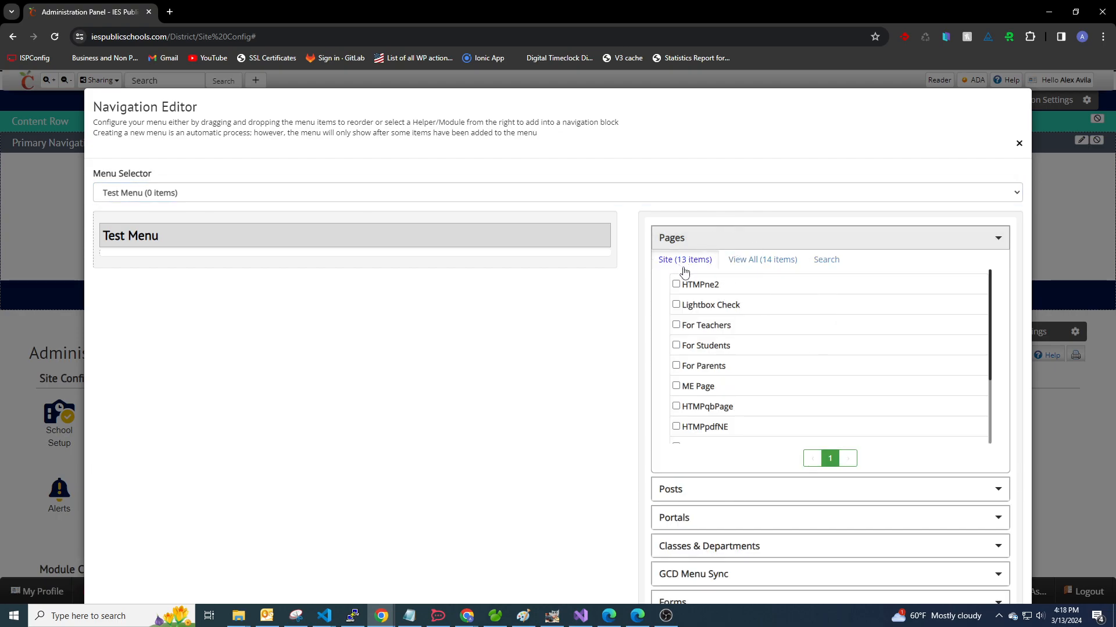
scroll(731, 302, "down", 2)
scroll(759, 381, "up", 2)
Examine the available pages in the all-items, site-only and search views
left_click(757, 264)
left_click_drag(861, 326, 757, 335)
left_click(871, 328)
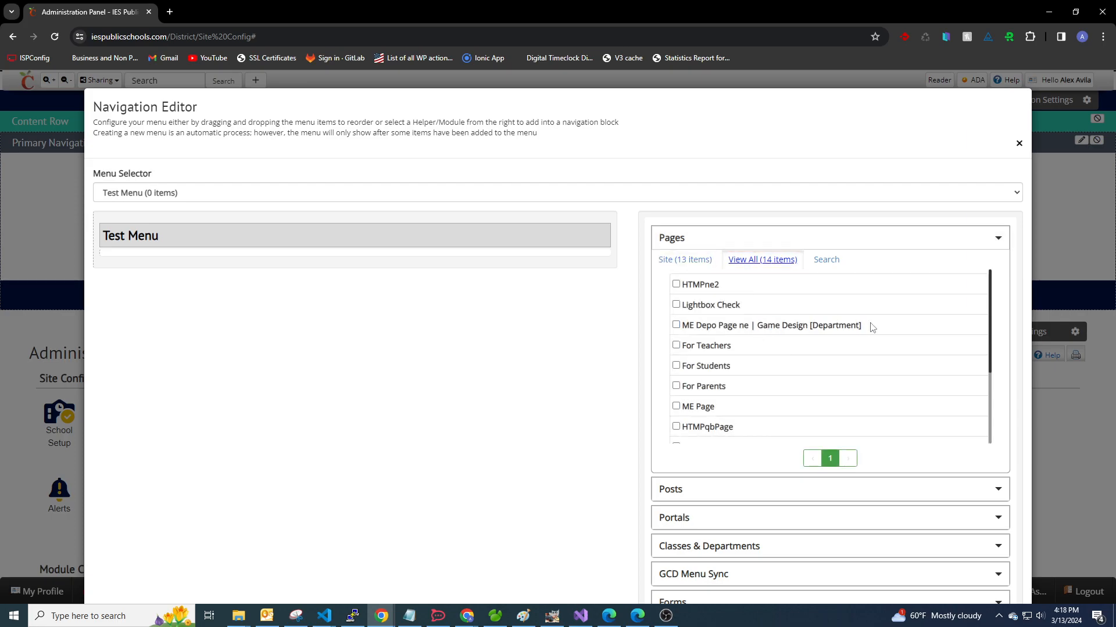
left_click(686, 261)
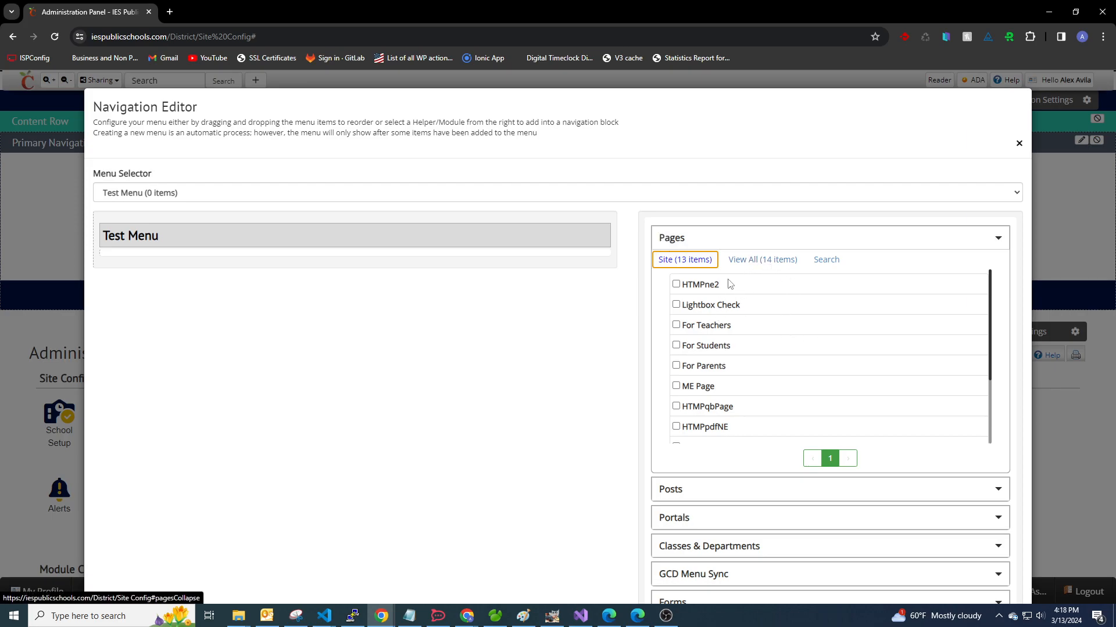
scroll(811, 337, "down", 2)
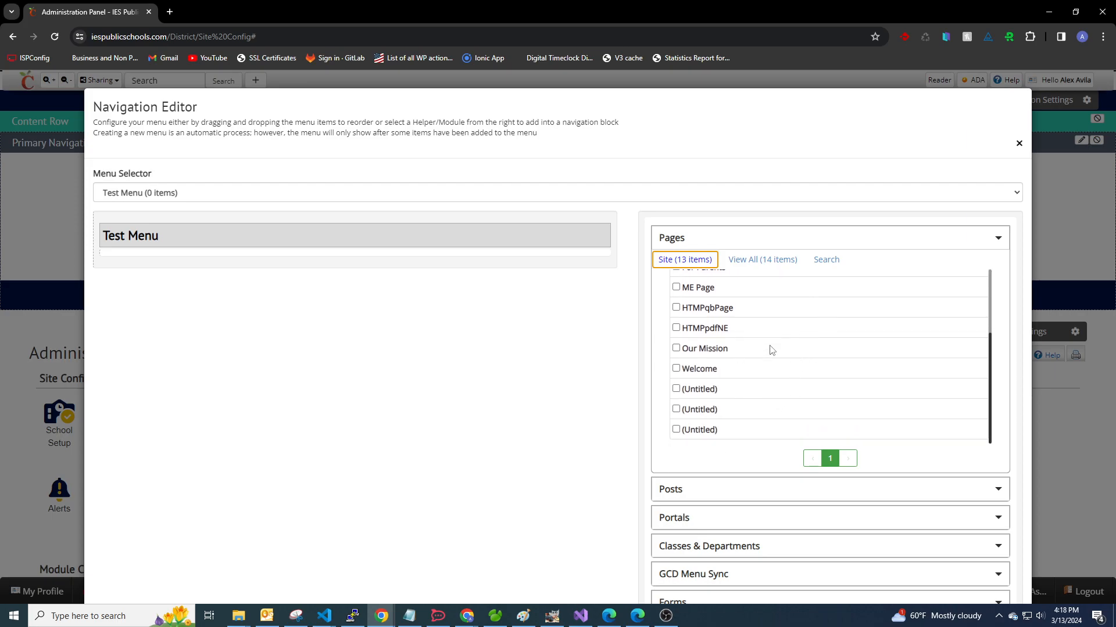
scroll(748, 375, "up", 2)
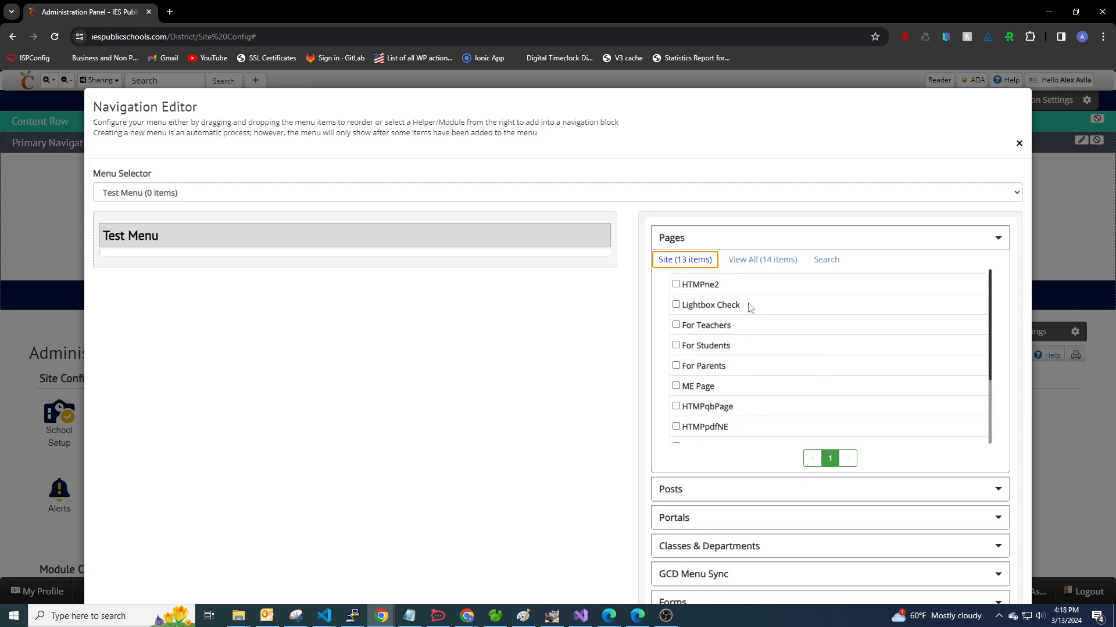
left_click(828, 261)
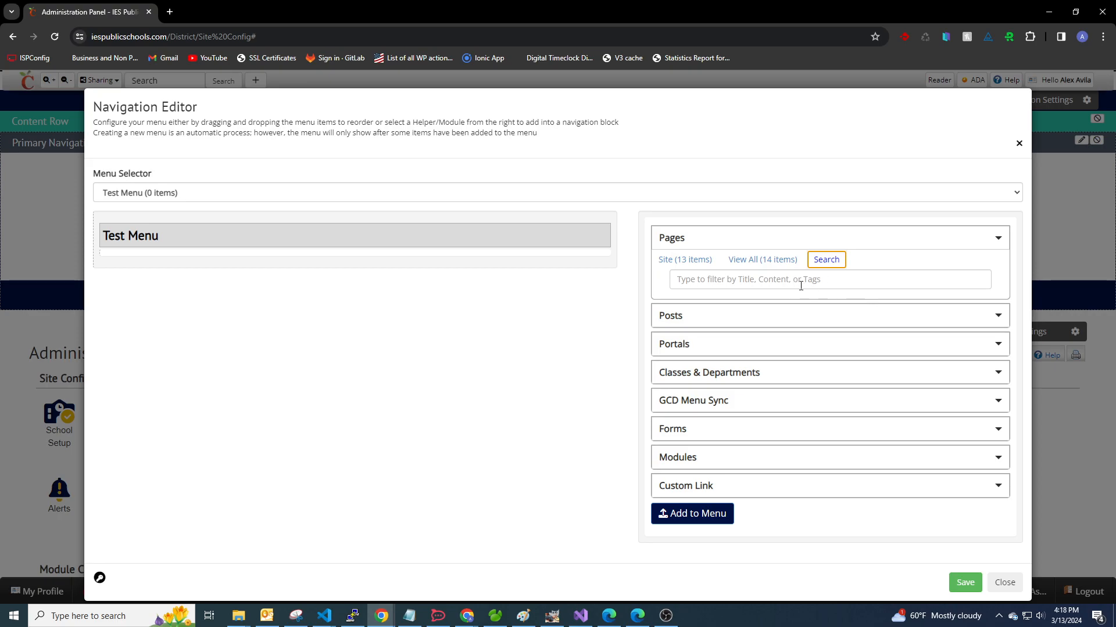
left_click(703, 260)
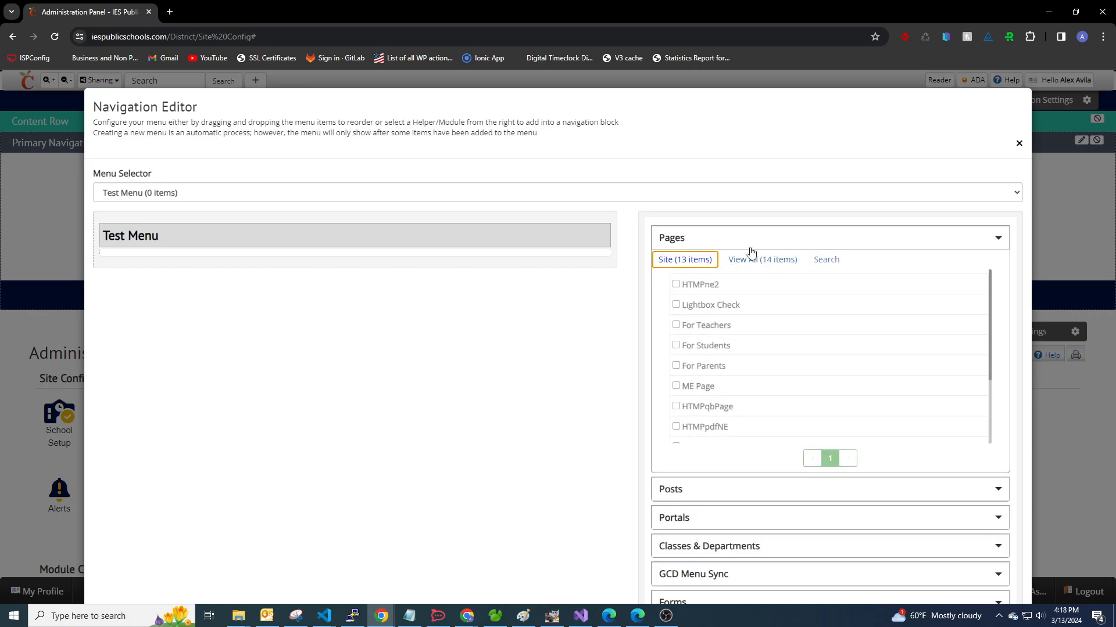
left_click(700, 239)
Examine the available posts, filtering them by Blog and News and clearing both filters
left_click(697, 268)
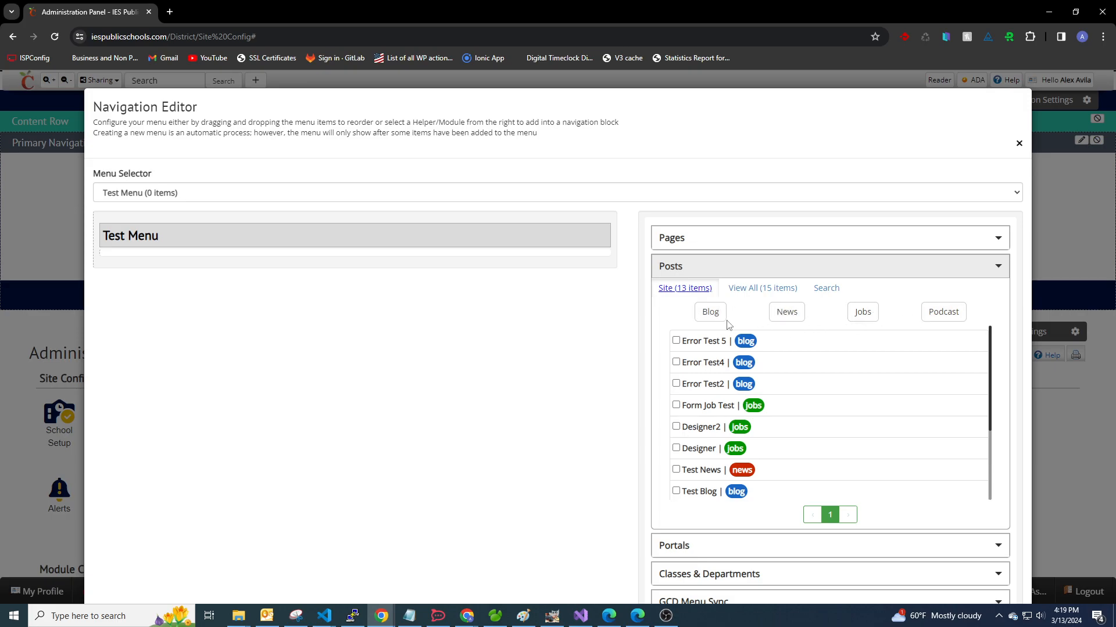
left_click(707, 318)
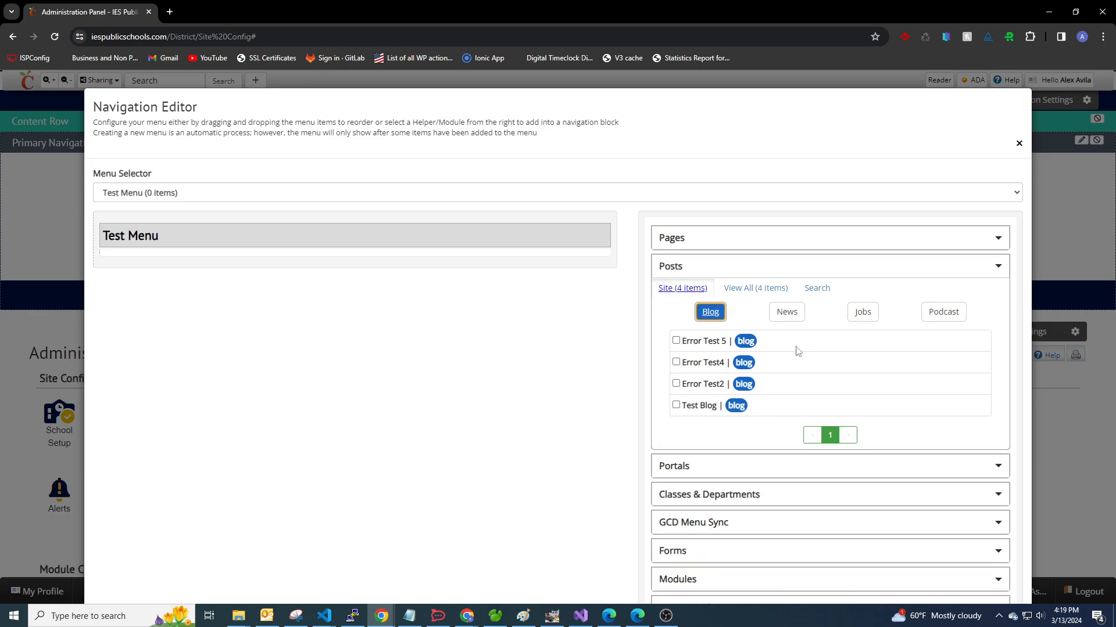
left_click(794, 324)
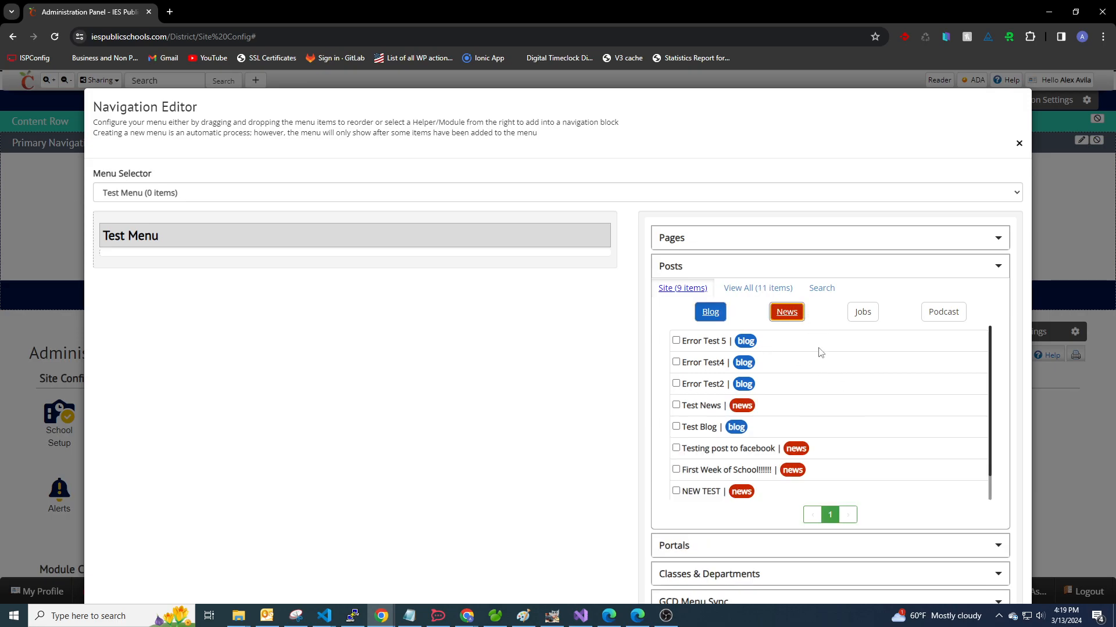
left_click(785, 317)
left_click(706, 317)
scroll(841, 401, "down", 2)
scroll(779, 407, "up", 2)
scroll(797, 403, "down", 2)
scroll(792, 391, "up", 2)
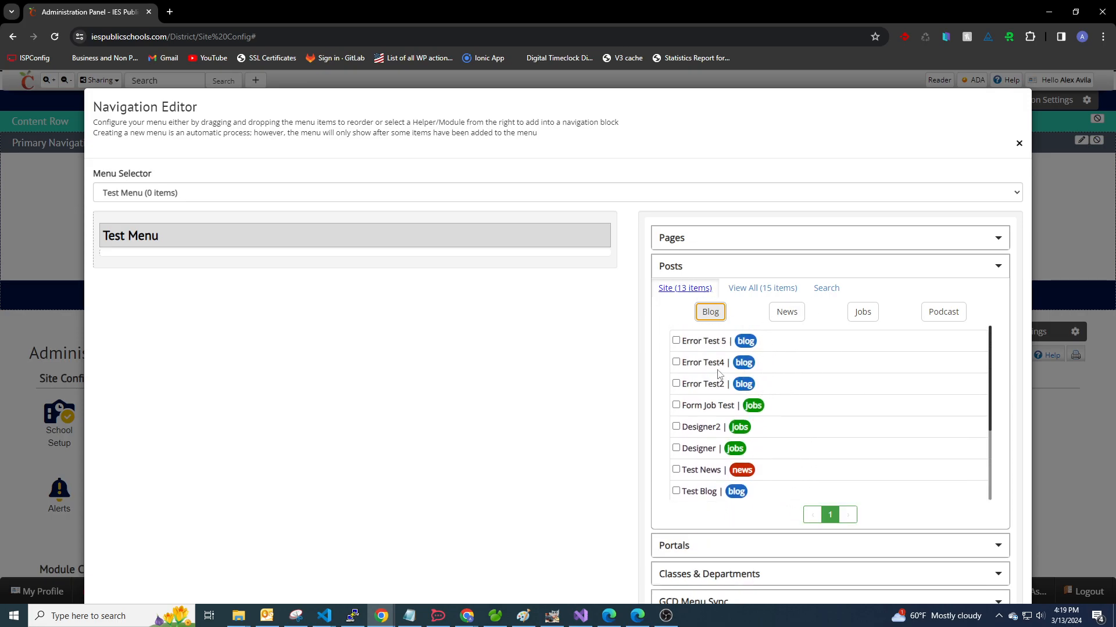
Mark the Test News post for adding to Test Menu
scroll(762, 376, "down", 1)
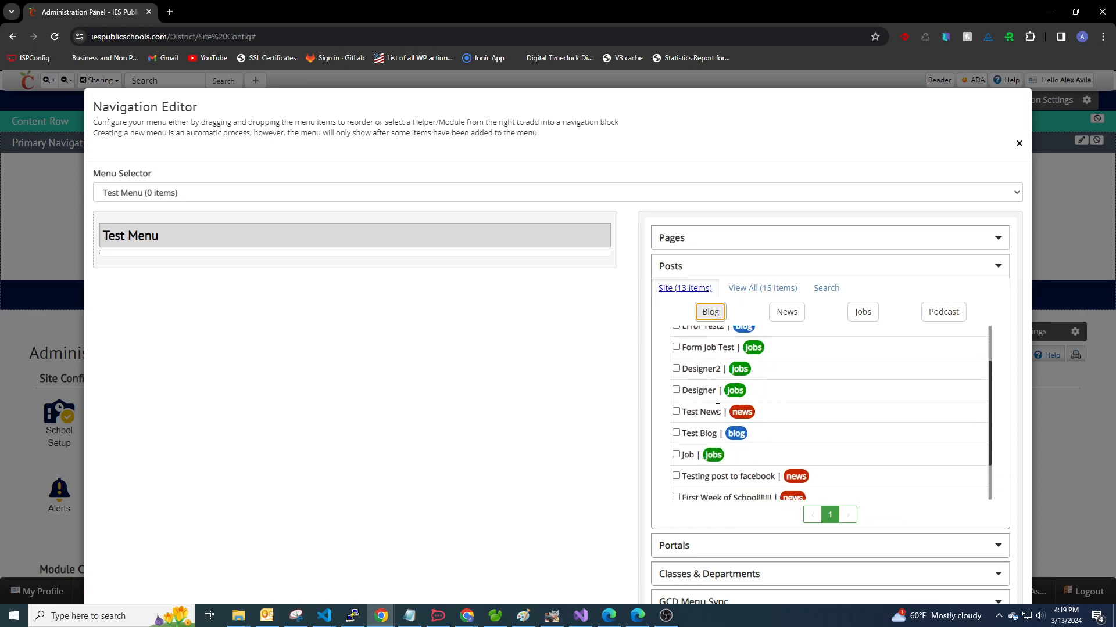
left_click(677, 411)
left_click(751, 274)
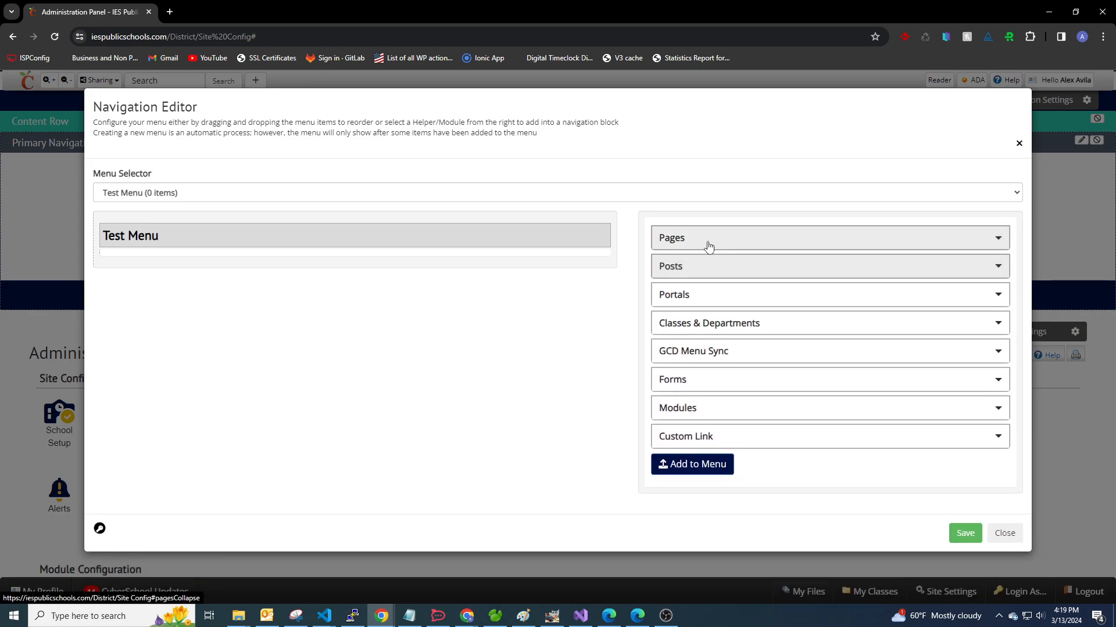
Mark the Lightbox Check page for adding and check that the Test News post selection is kept
left_click(710, 247)
left_click(676, 305)
left_click(754, 248)
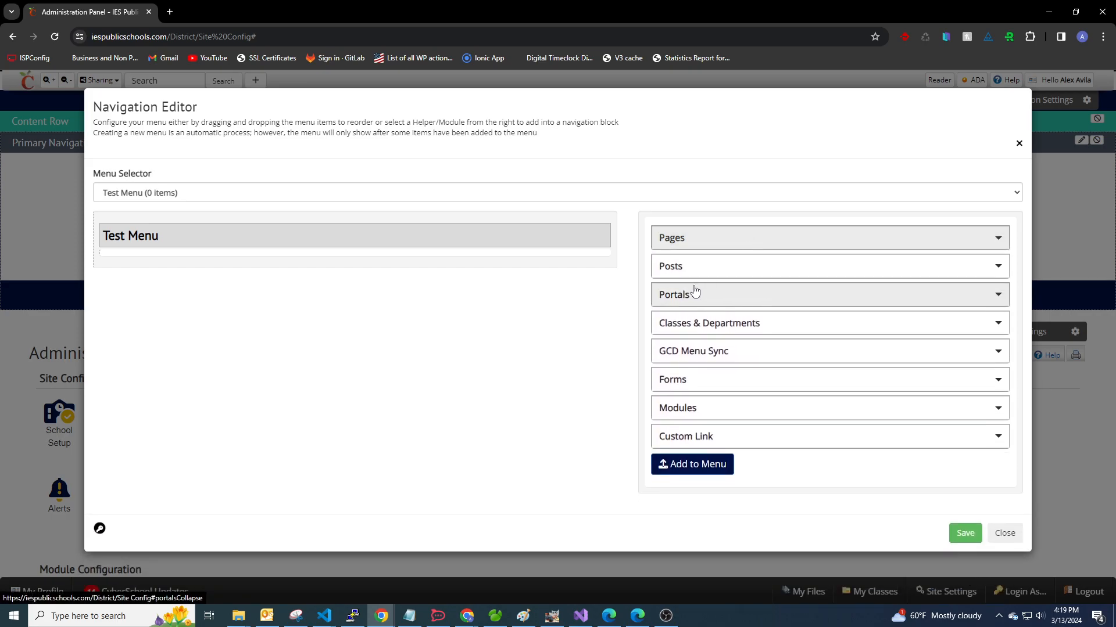
left_click(679, 265)
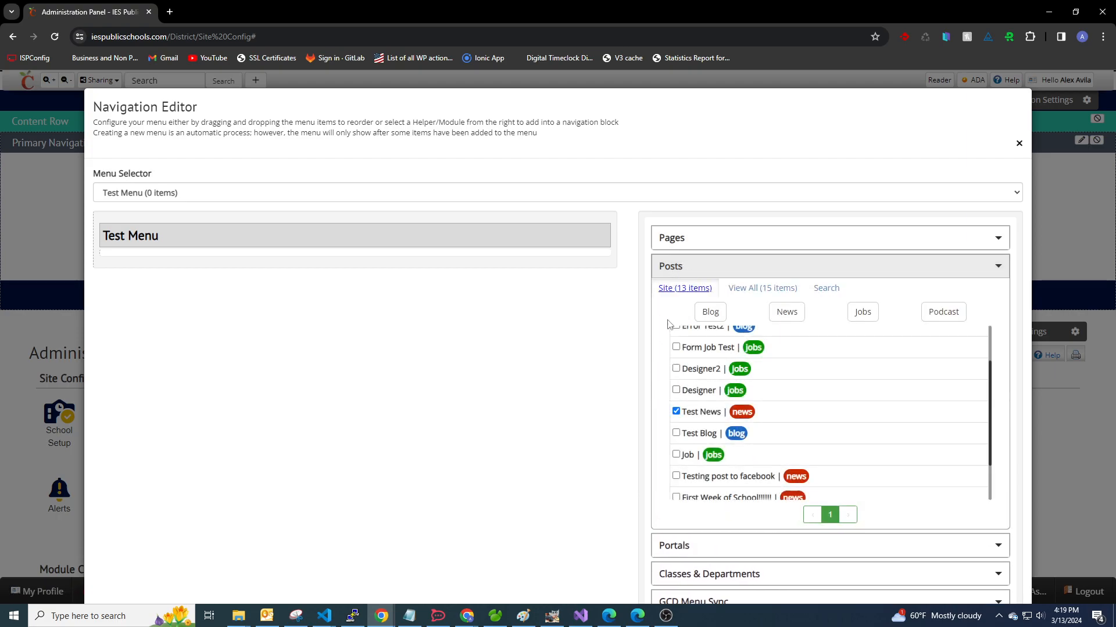
left_click(748, 277)
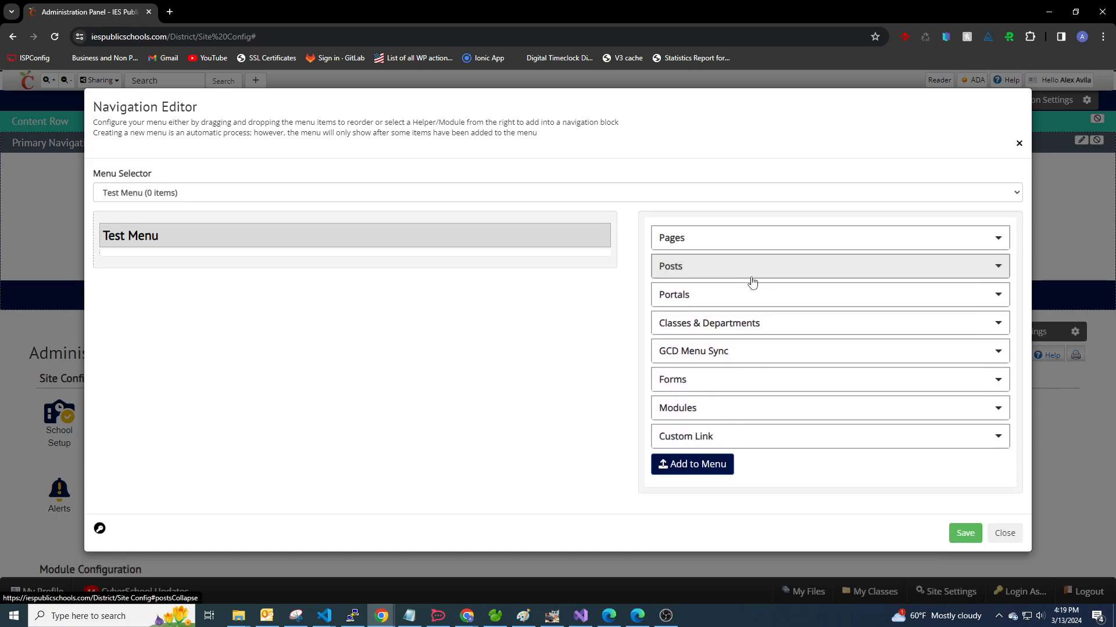
Look through the available portals and the list of classes and departments
left_click(701, 299)
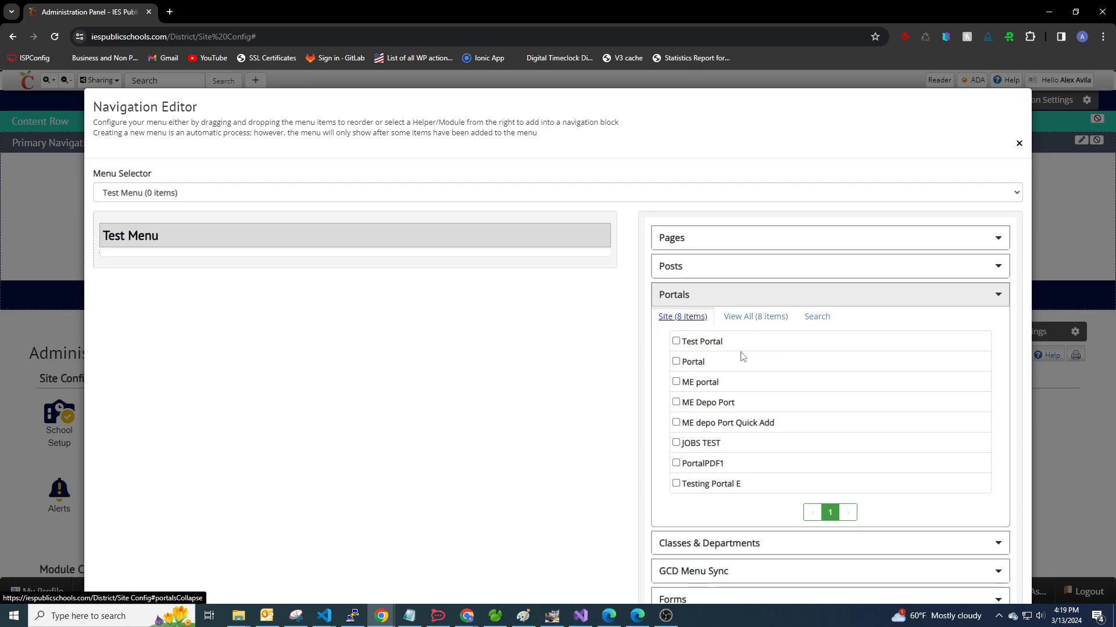
scroll(744, 356, "down", 1)
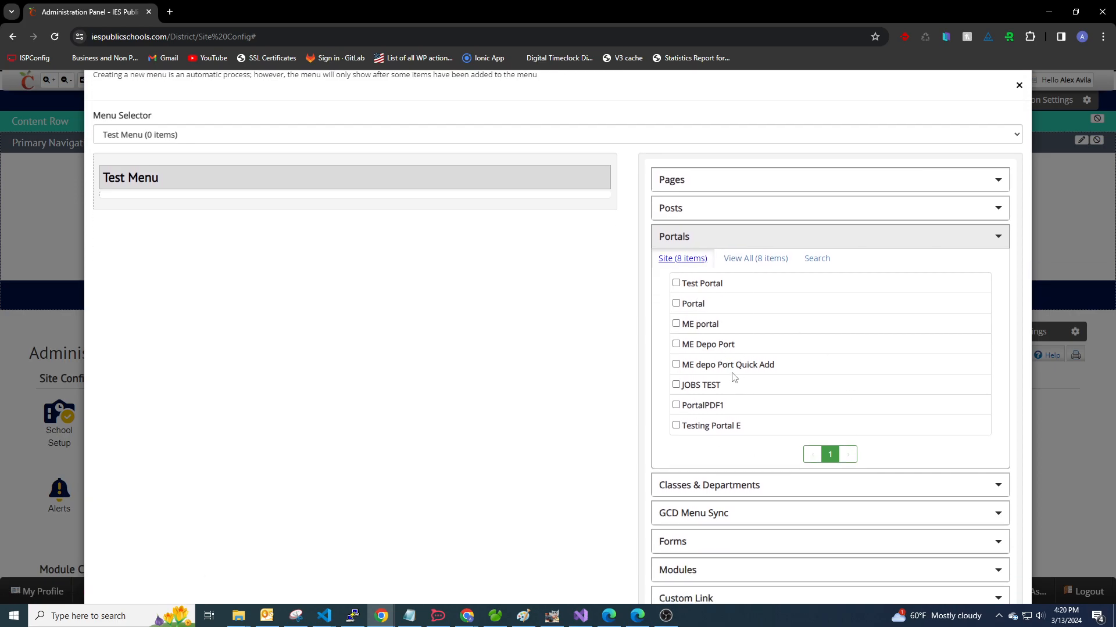
left_click(721, 239)
left_click(746, 325)
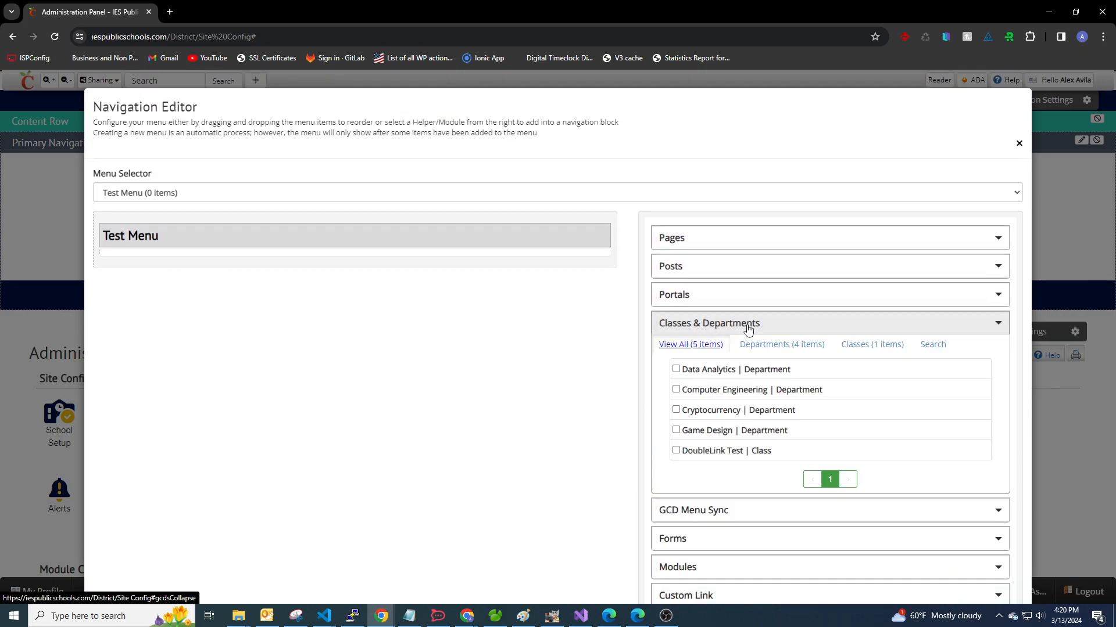
scroll(729, 308, "down", 1)
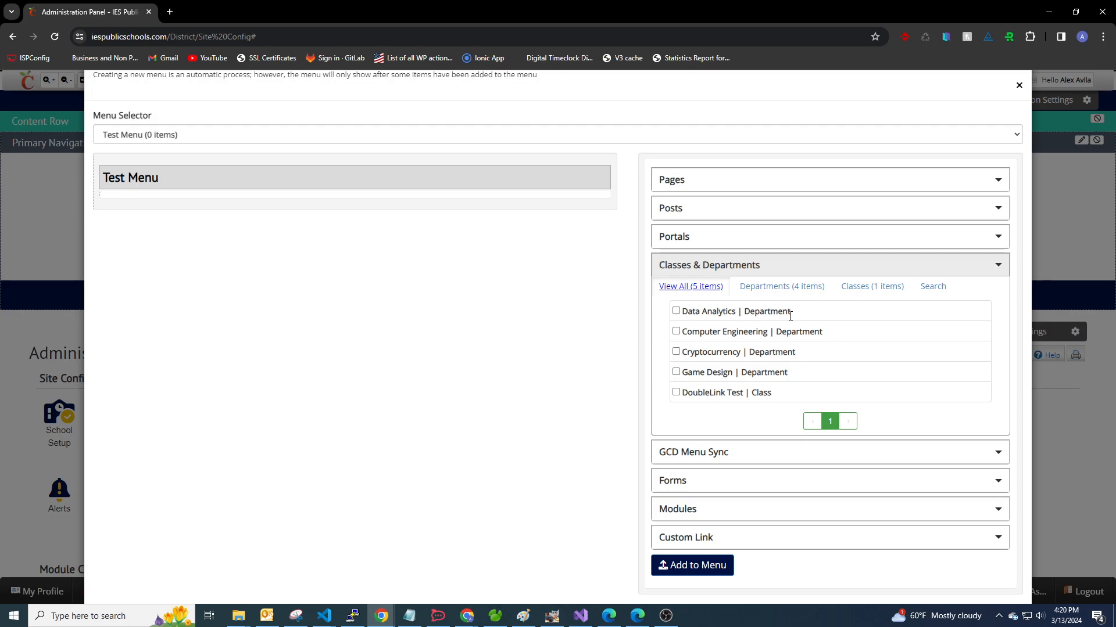
left_click(758, 269)
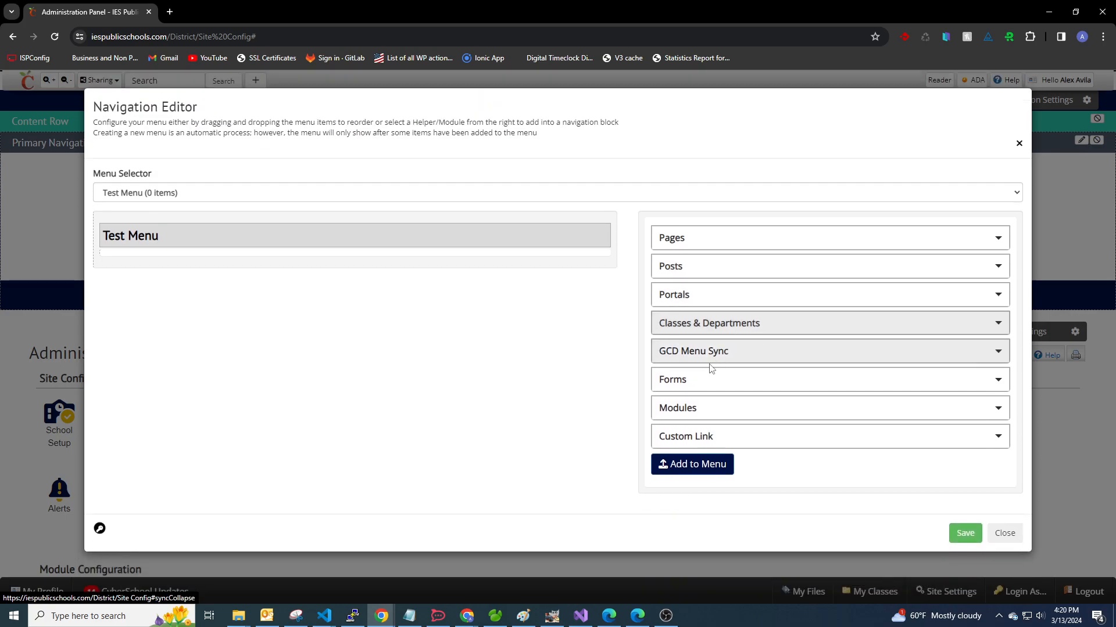
Compare the GCD Menu Sync entries with Classes & Departments and mark the Game Design [Department] menu for syncing
left_click(711, 356)
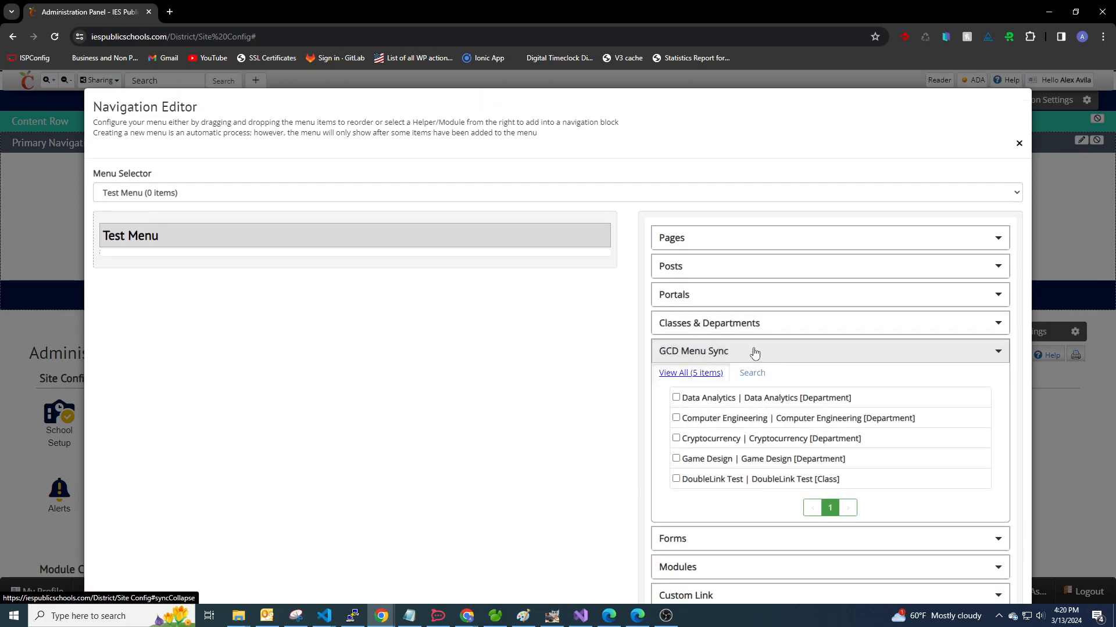
scroll(761, 367, "down", 1)
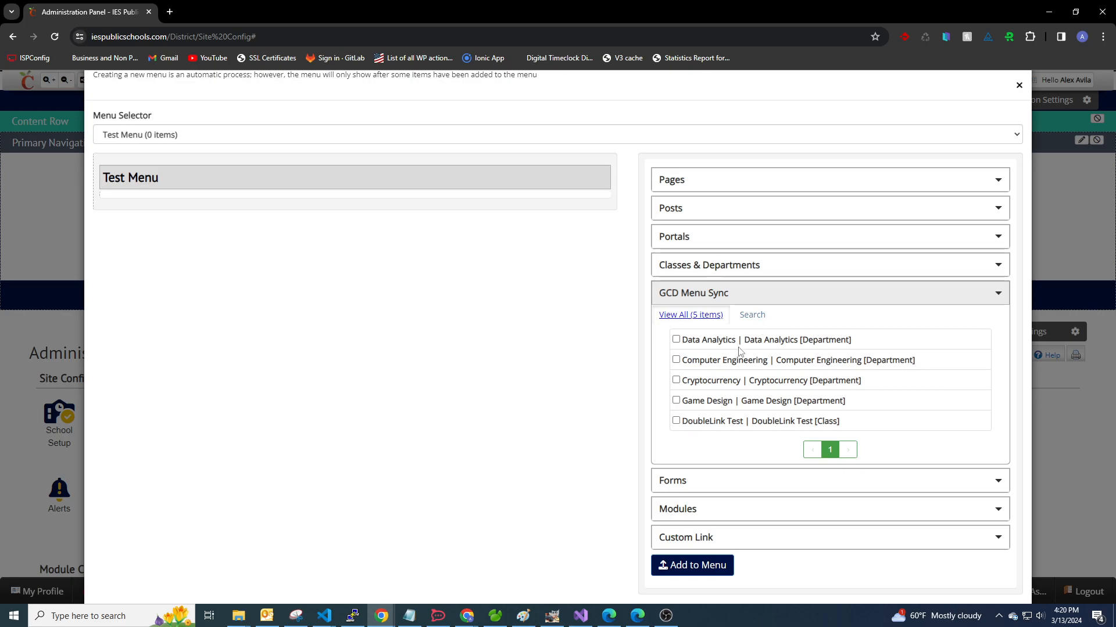
left_click(739, 271)
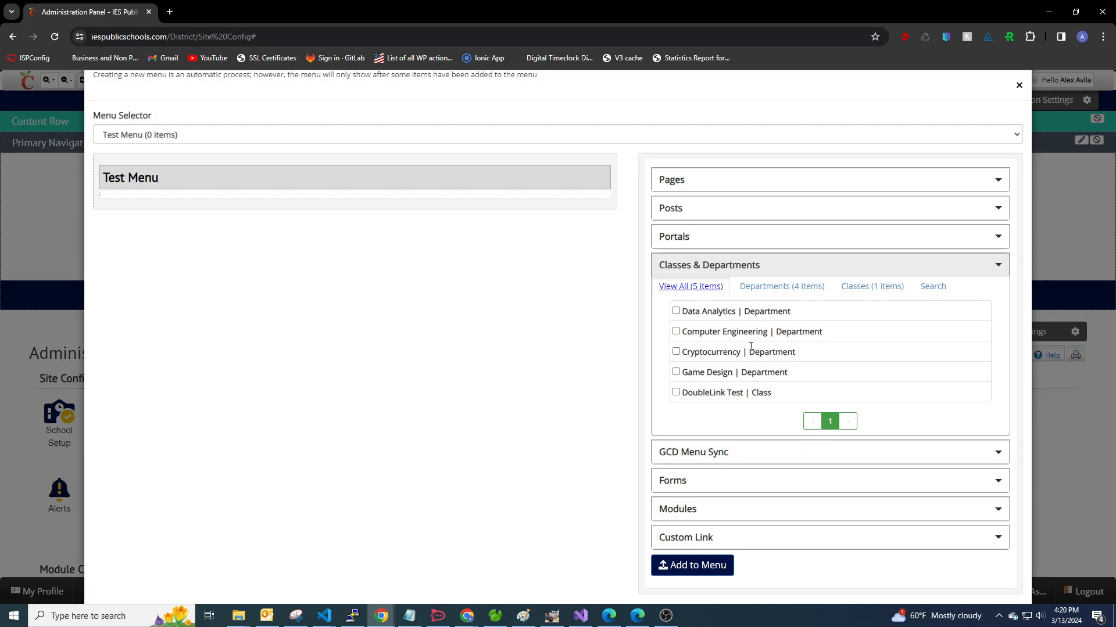
left_click(714, 453)
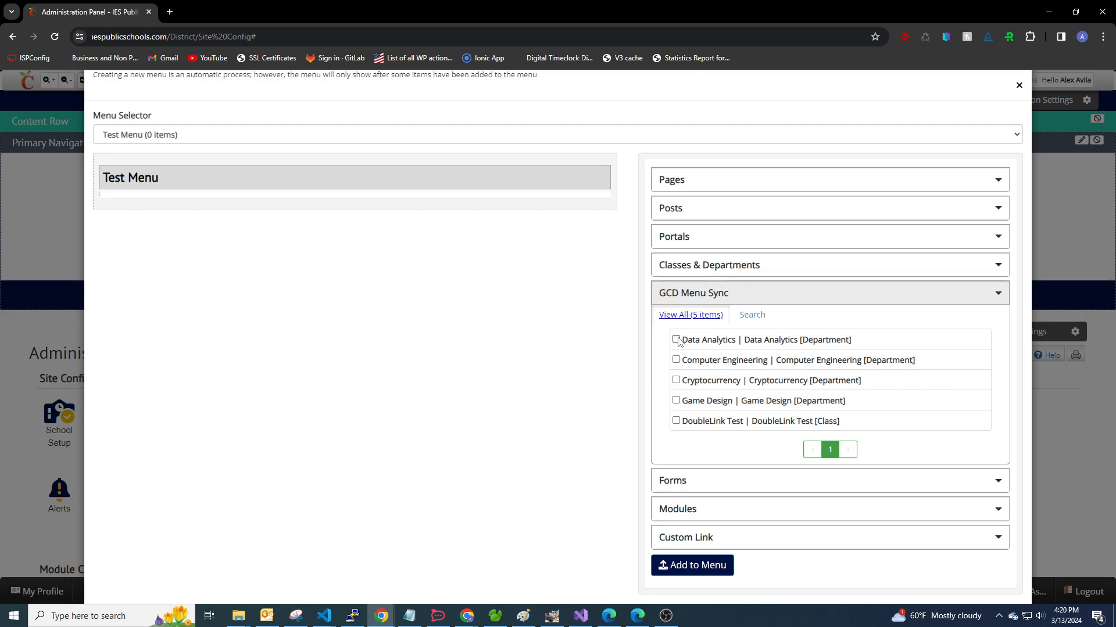
left_click(676, 401)
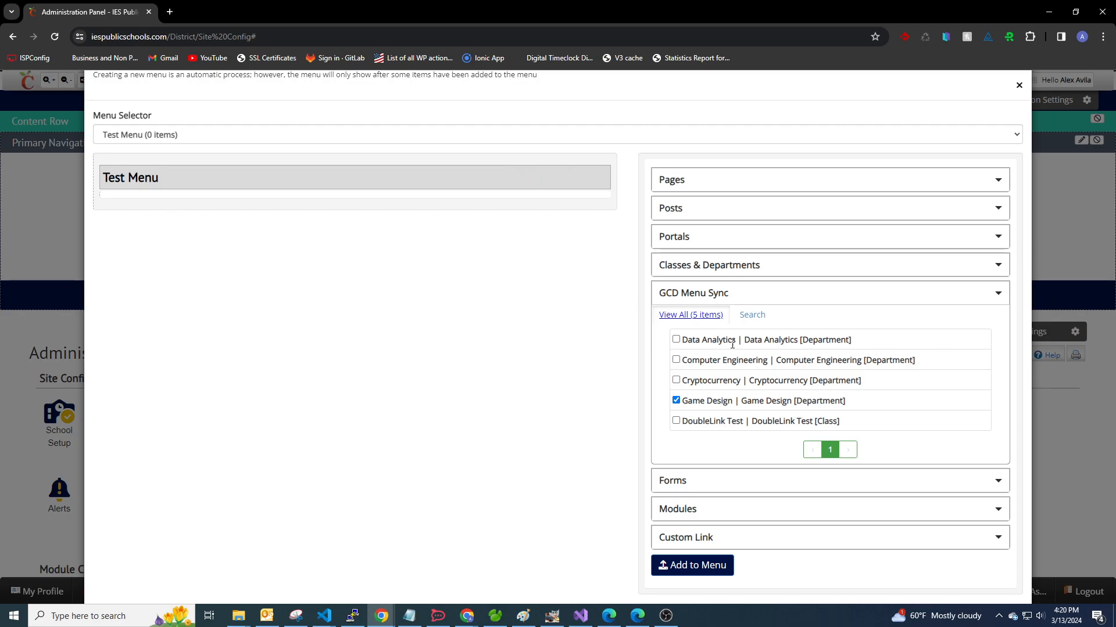
left_click(729, 301)
left_click(731, 351)
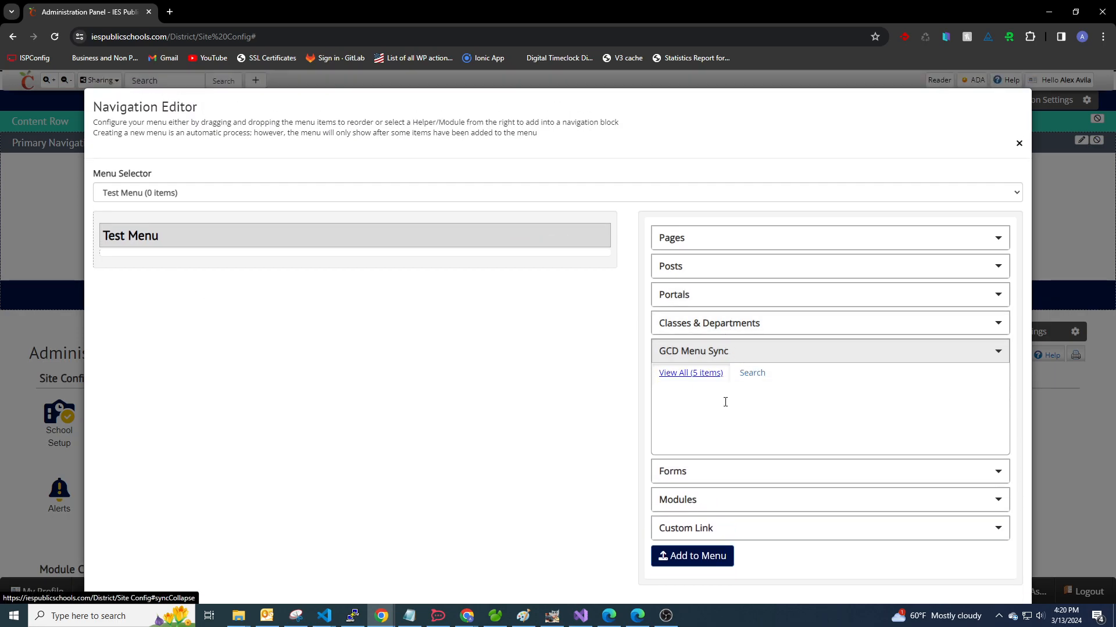
left_click(756, 355)
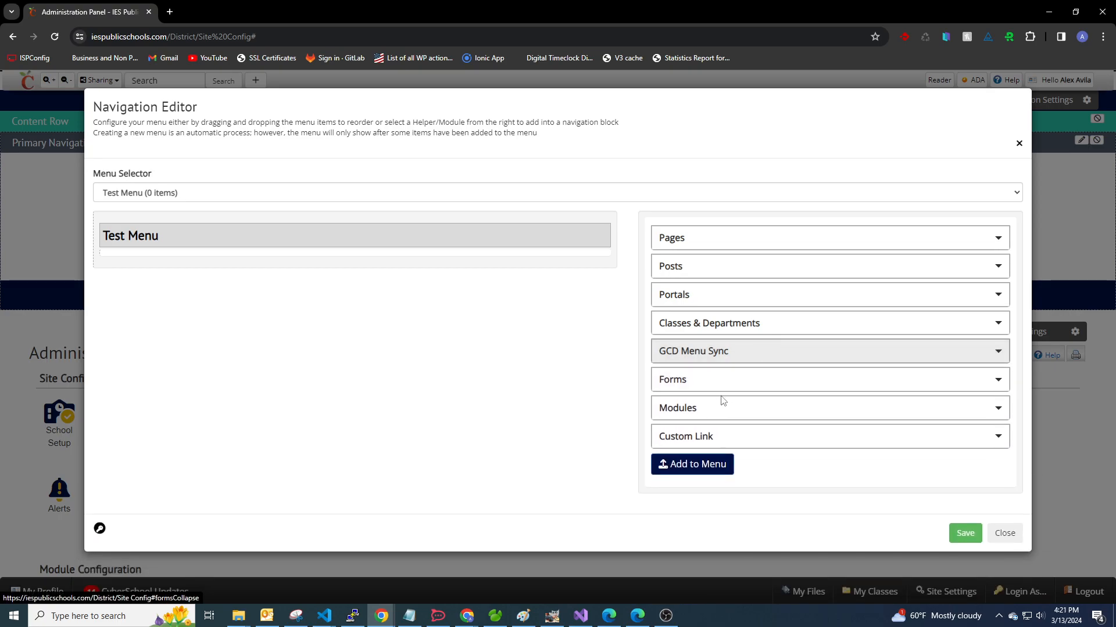
Look through the available forms and the full list of modules
left_click(715, 395)
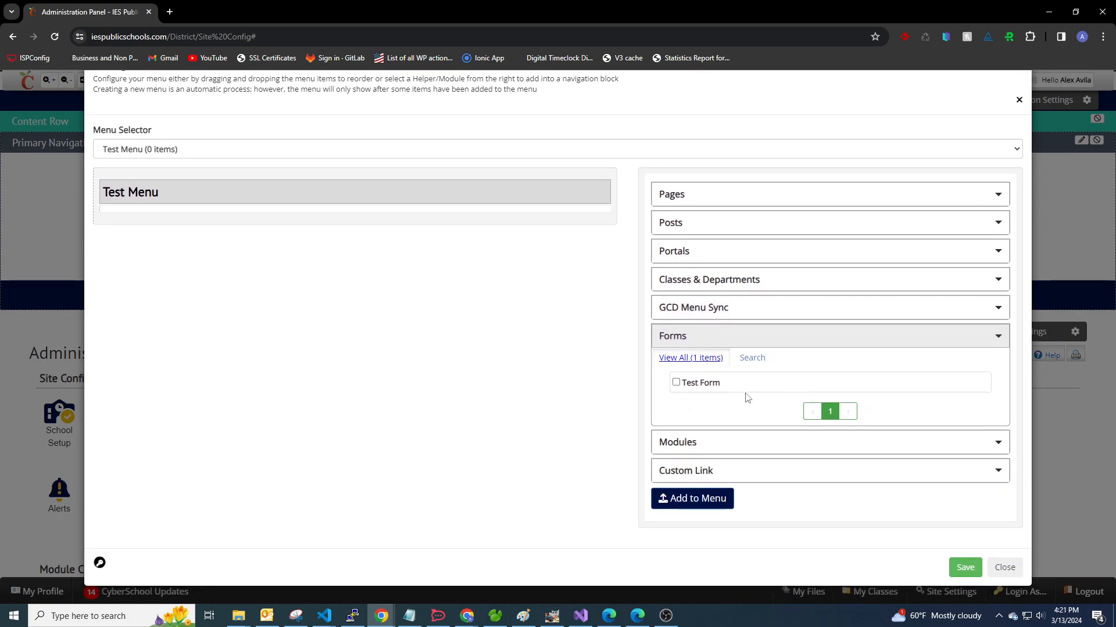
left_click(724, 338)
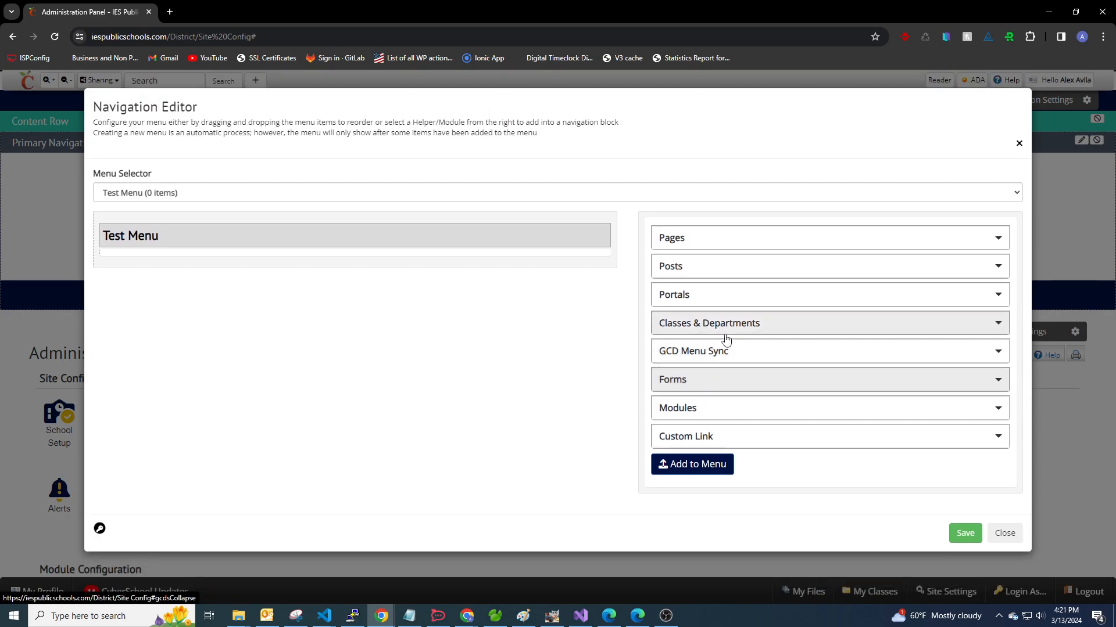
left_click(693, 414)
scroll(775, 368, "down", 4)
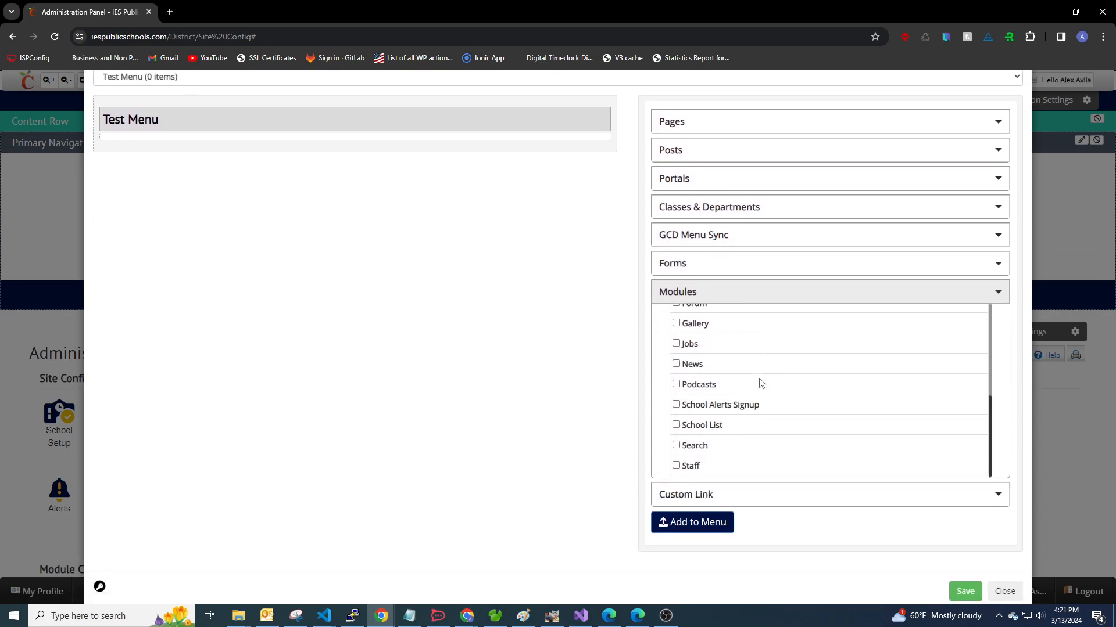
scroll(765, 408, "up", 4)
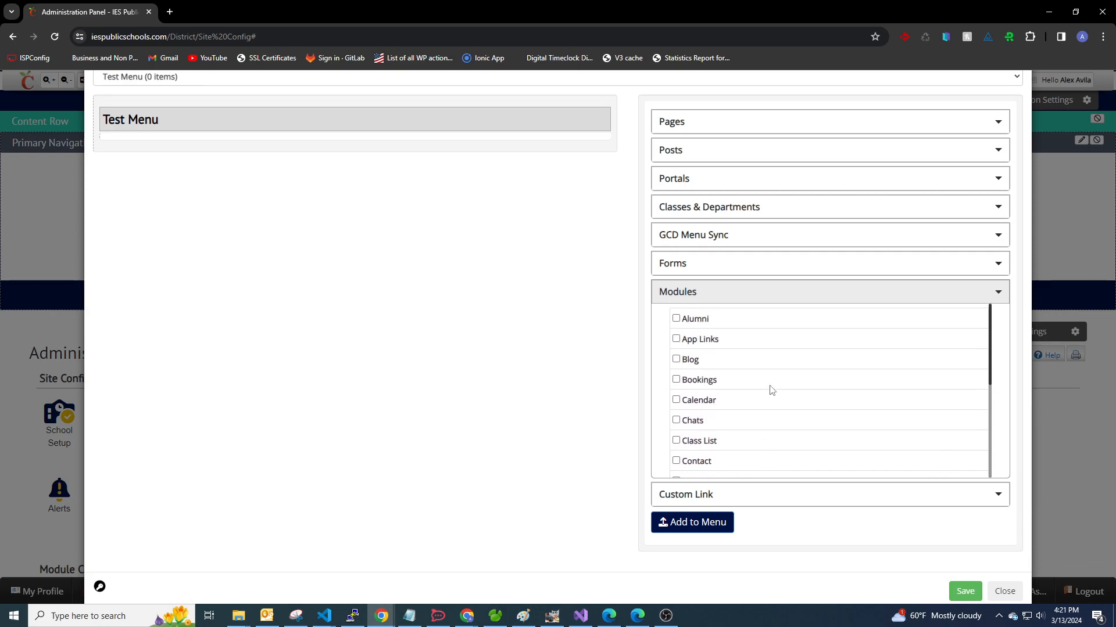
left_click(666, 293)
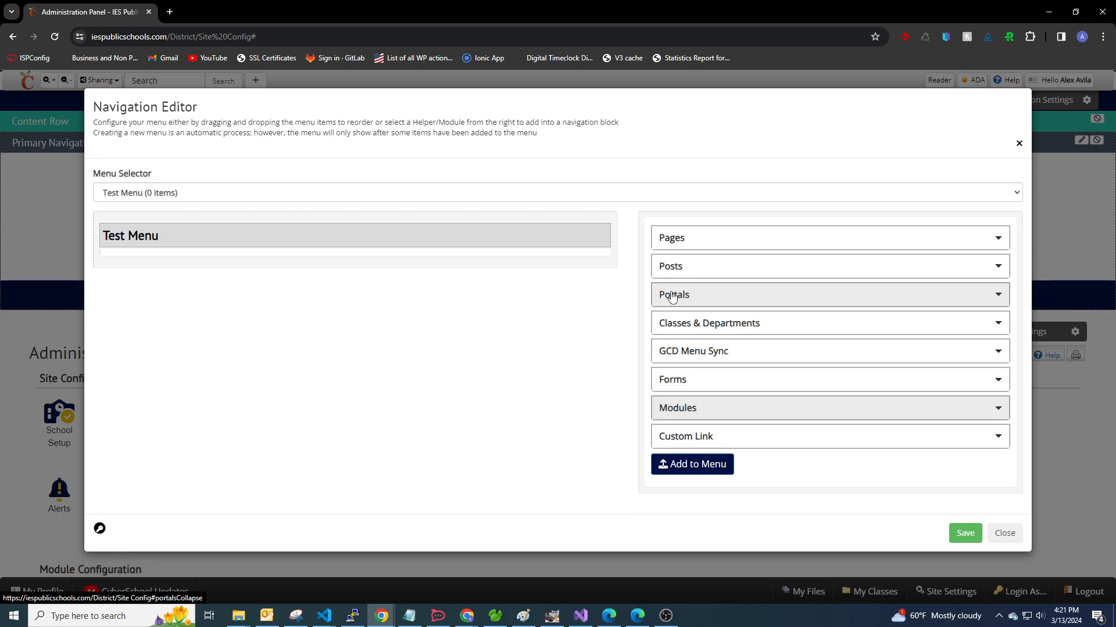
Look at the label and URL fields available for a custom link
left_click(727, 445)
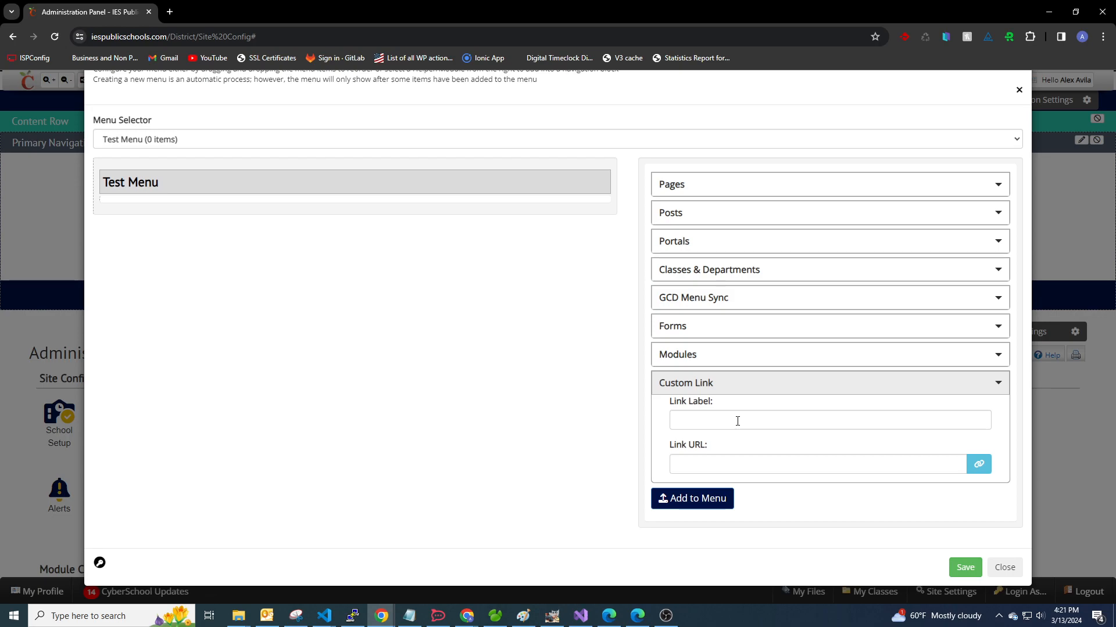
left_click(700, 422)
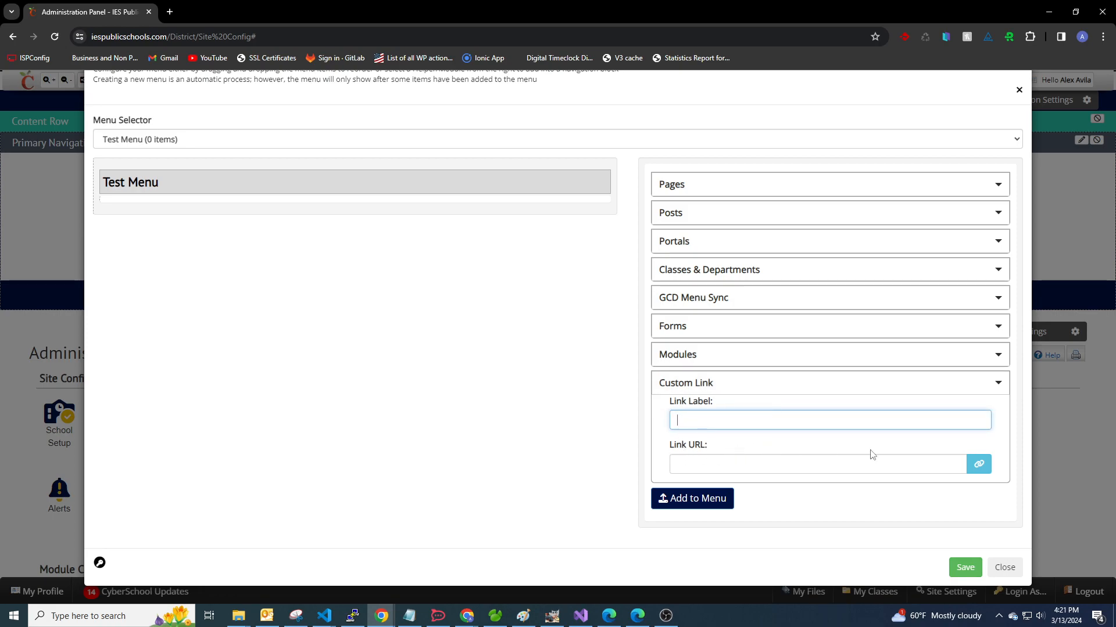
left_click(787, 469)
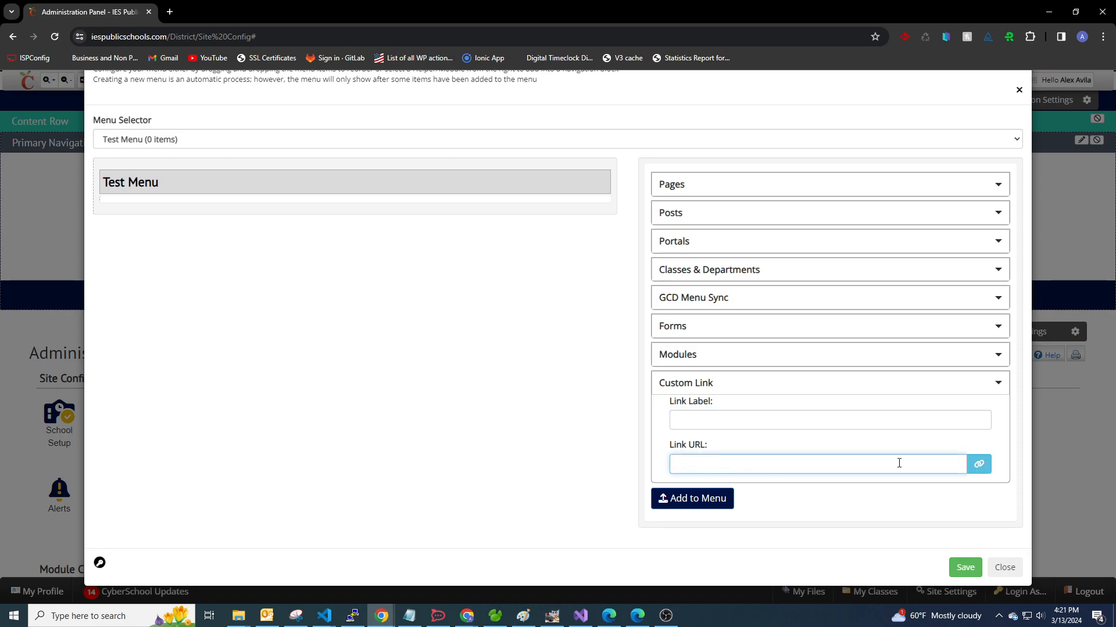
Look through the server files that a custom link can point to, leaving the custom link empty
left_click(979, 466)
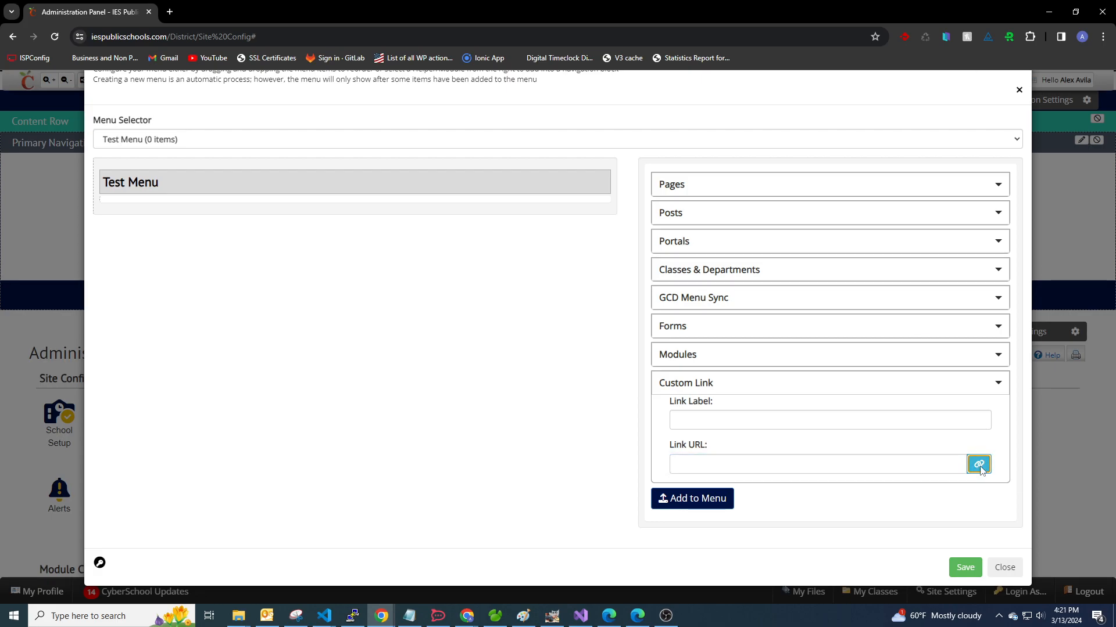
left_click(195, 254)
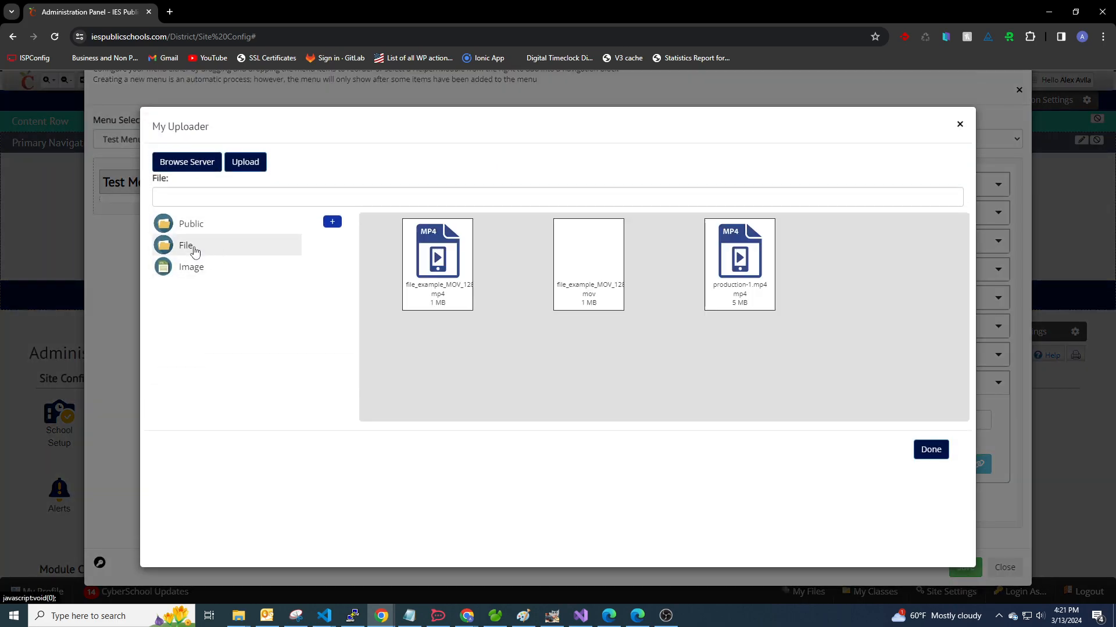
left_click(960, 126)
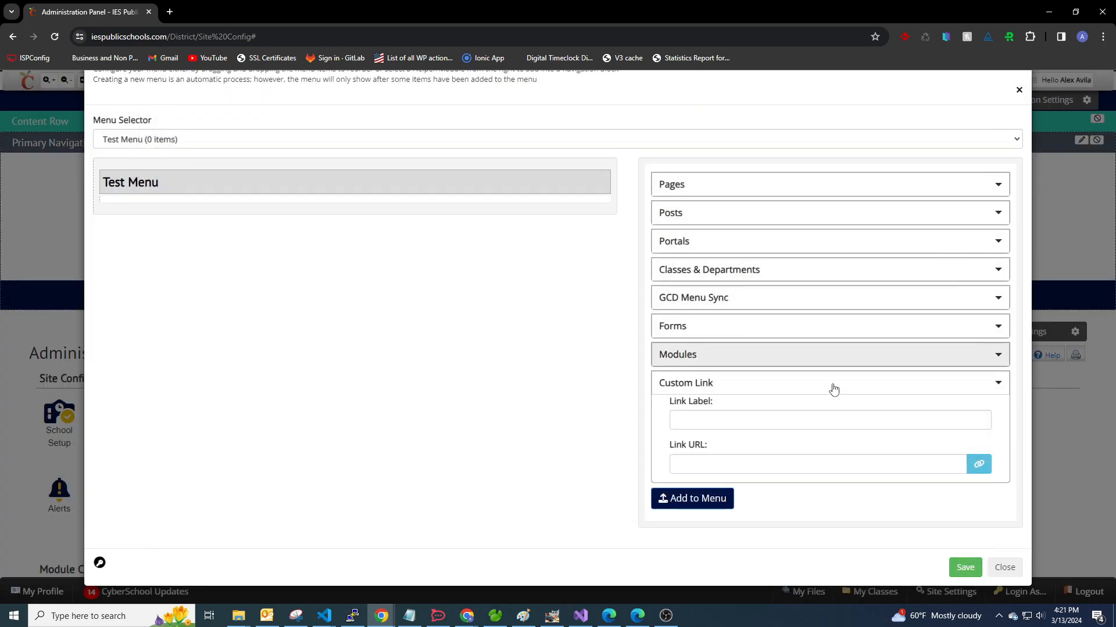
left_click(979, 464)
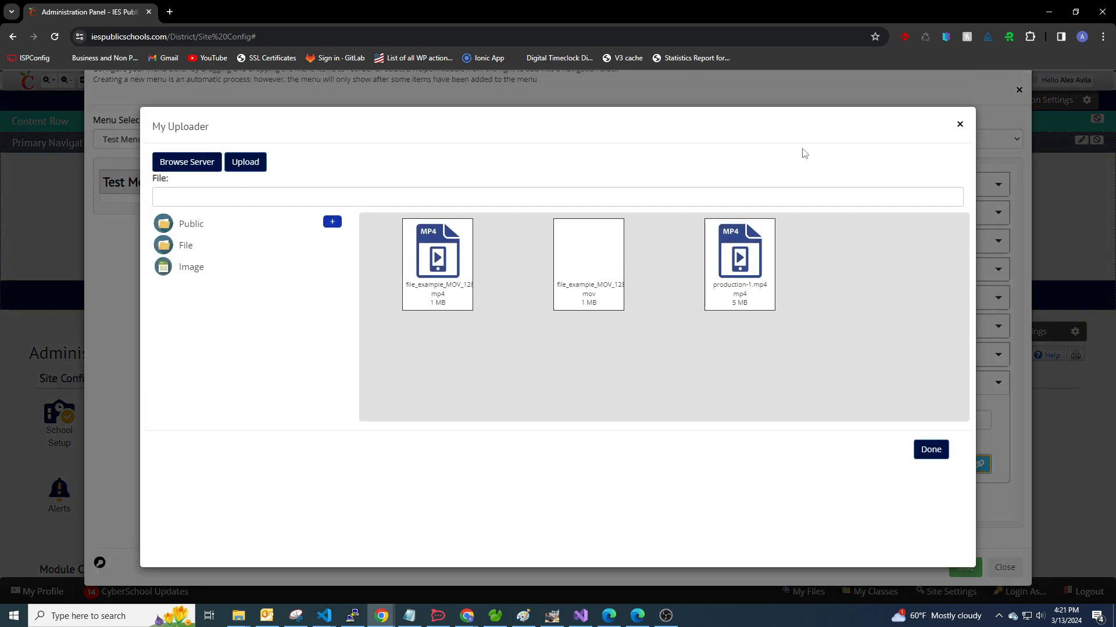
left_click(174, 166)
left_click(183, 246)
left_click(960, 125)
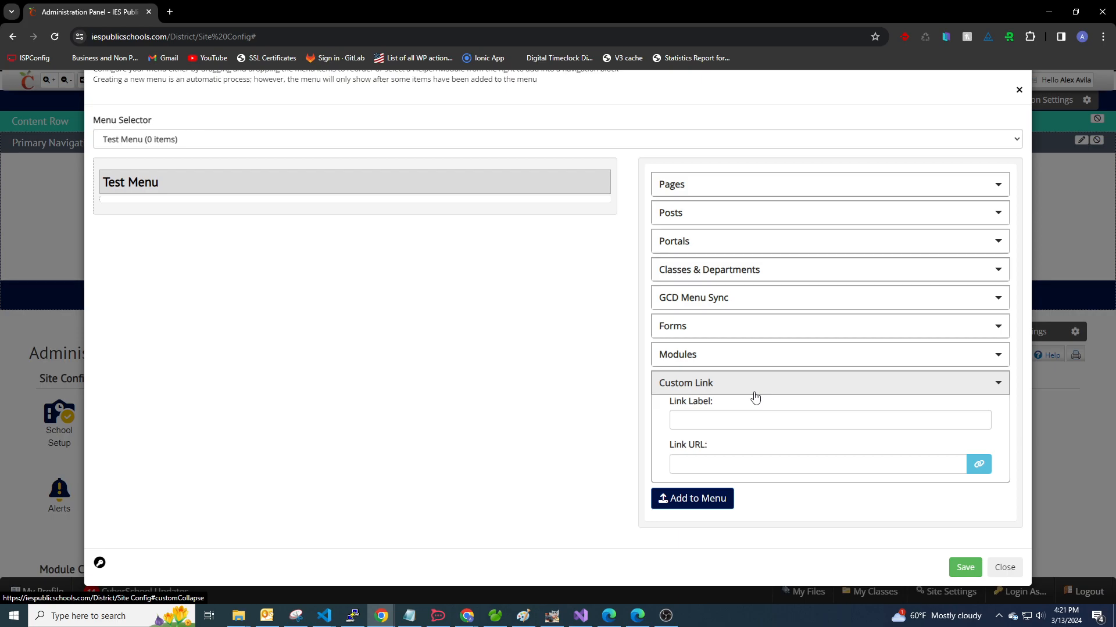
left_click(735, 386)
Check that the Test News post is still selected and add the chosen post and page to Test Menu
left_click(712, 305)
left_click(710, 300)
left_click(704, 274)
left_click(696, 414)
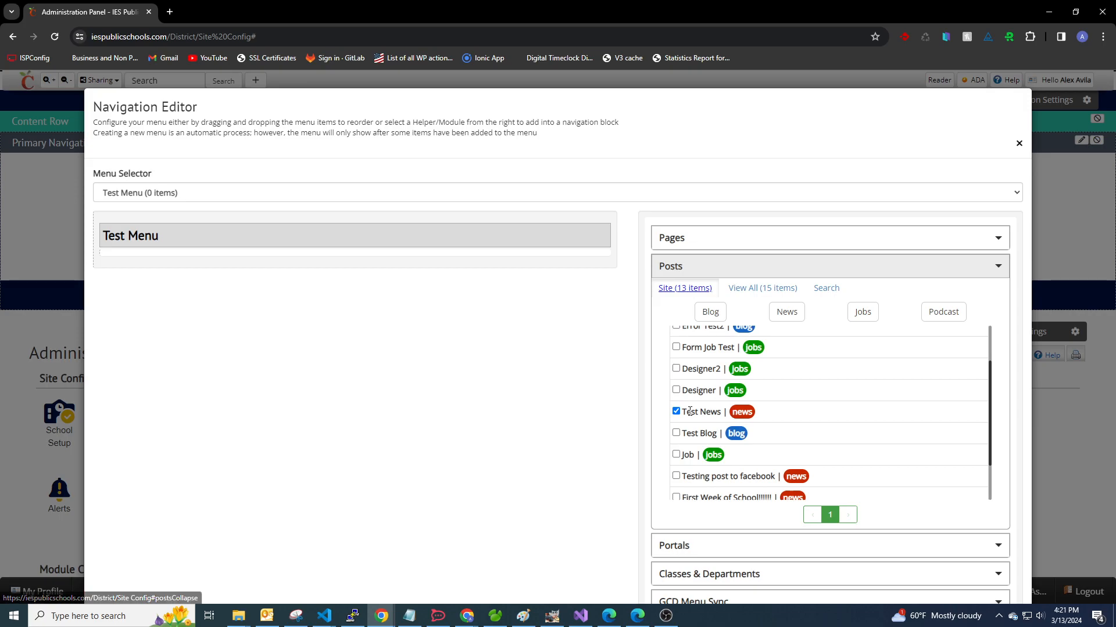
left_click(692, 267)
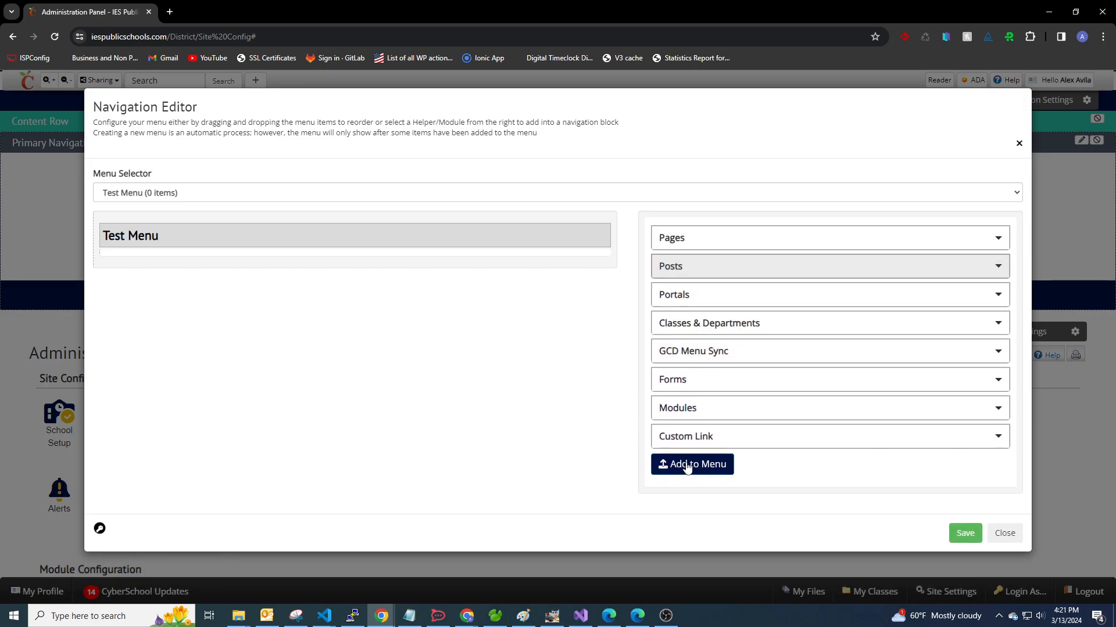
mouse_move(516, 247)
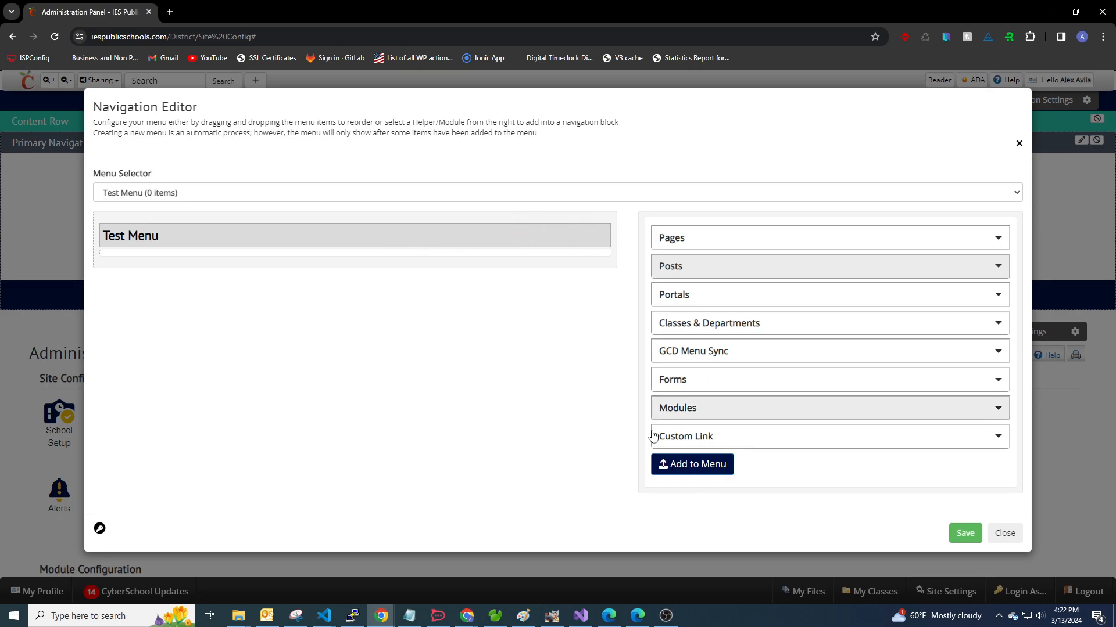
left_click(691, 468)
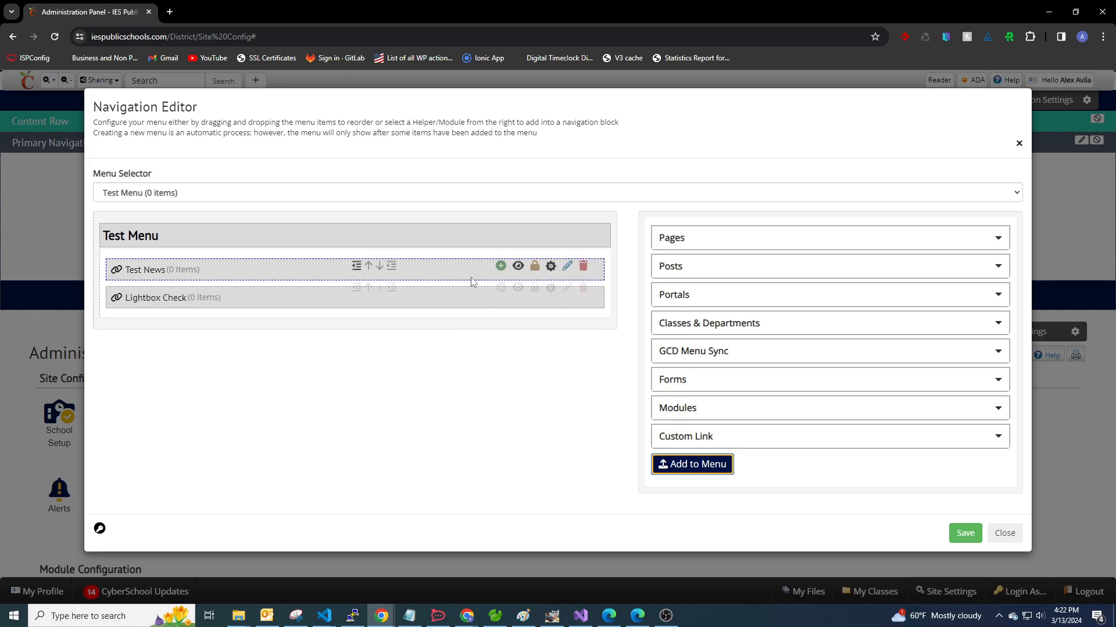
Clear the Test News selection in the list of site posts
left_click(686, 272)
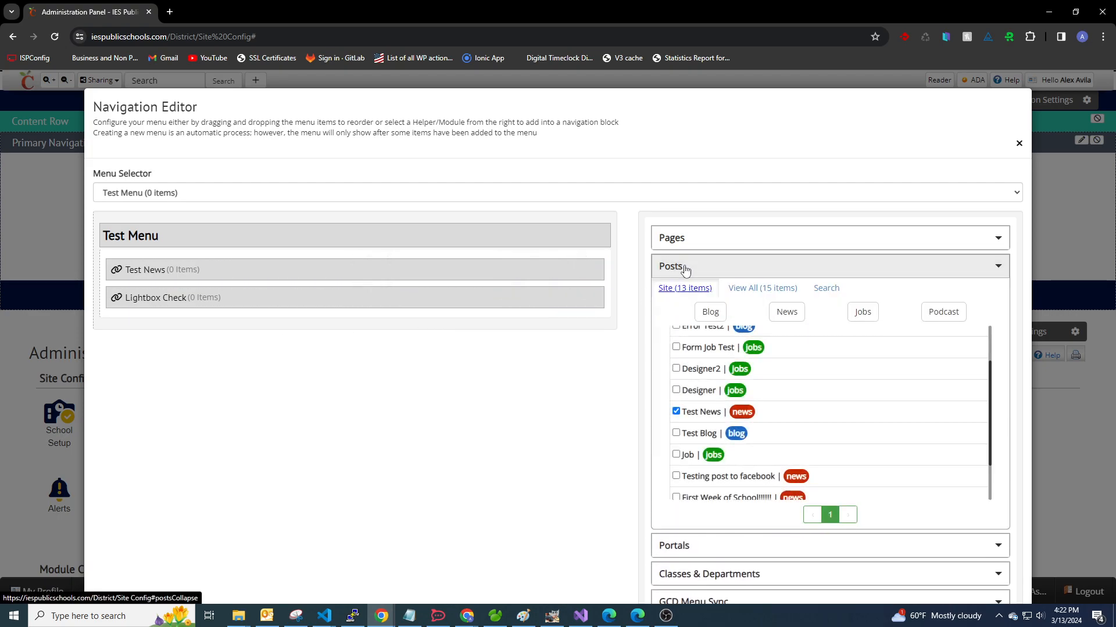
left_click(685, 268)
left_click(684, 266)
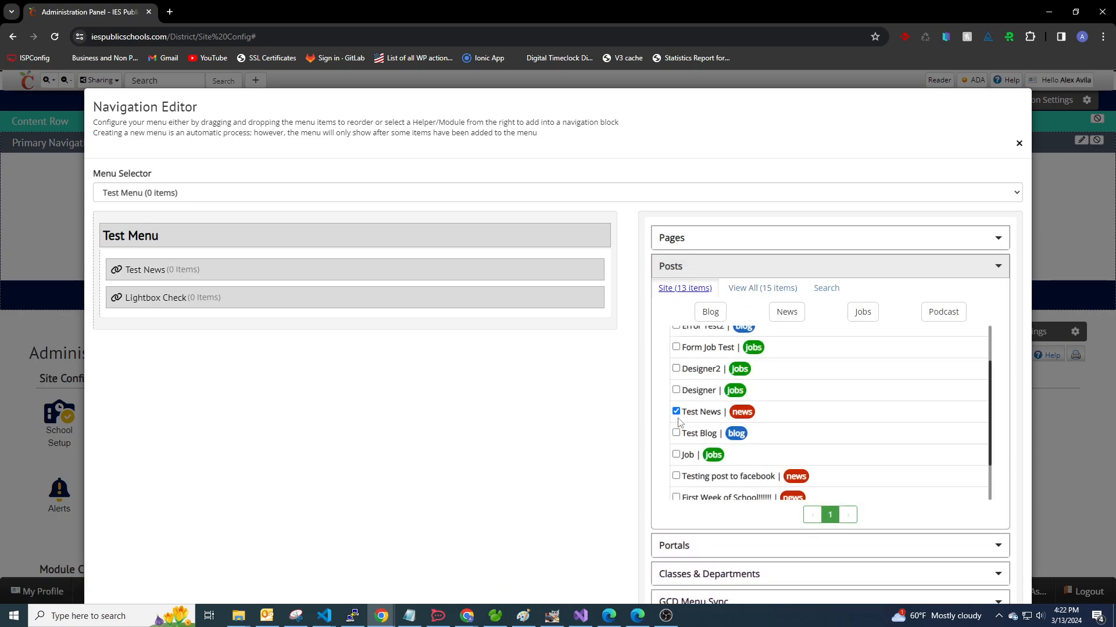
left_click(677, 413)
Add the Lightbox Check page as a sub-item beneath the Lightbox Check entry in Test Menu
left_click(713, 240)
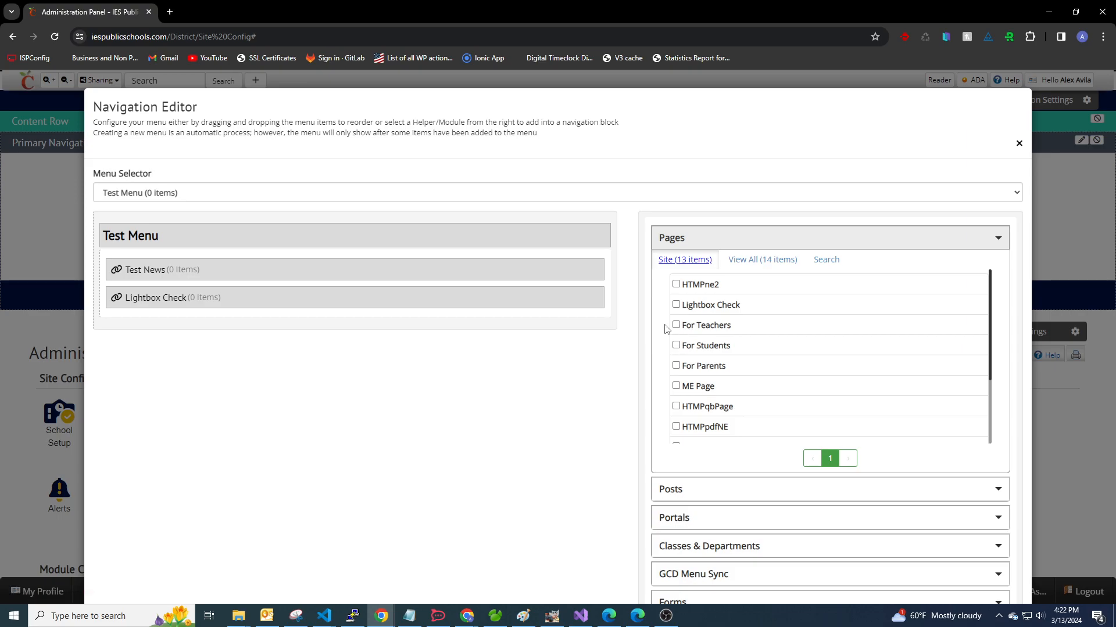
left_click(675, 305)
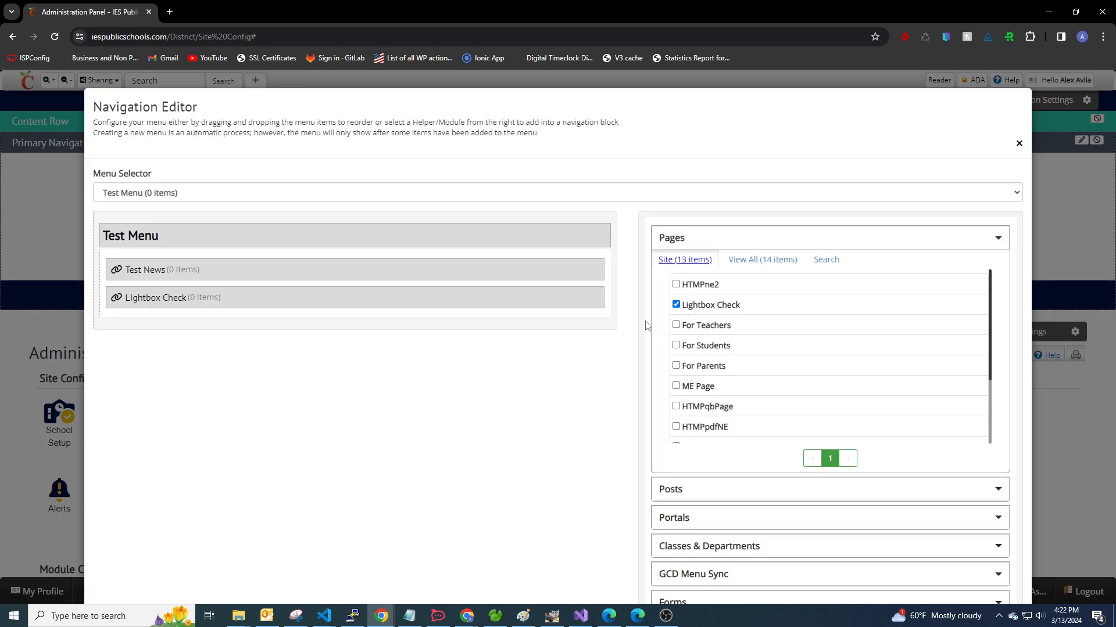
mouse_move(497, 300)
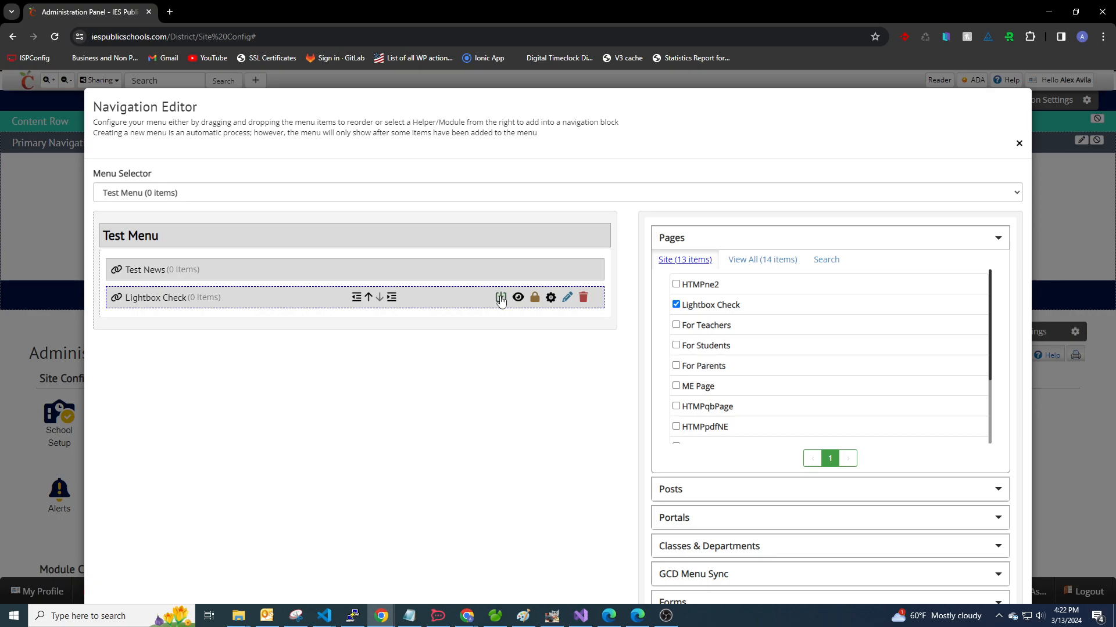
left_click(500, 298)
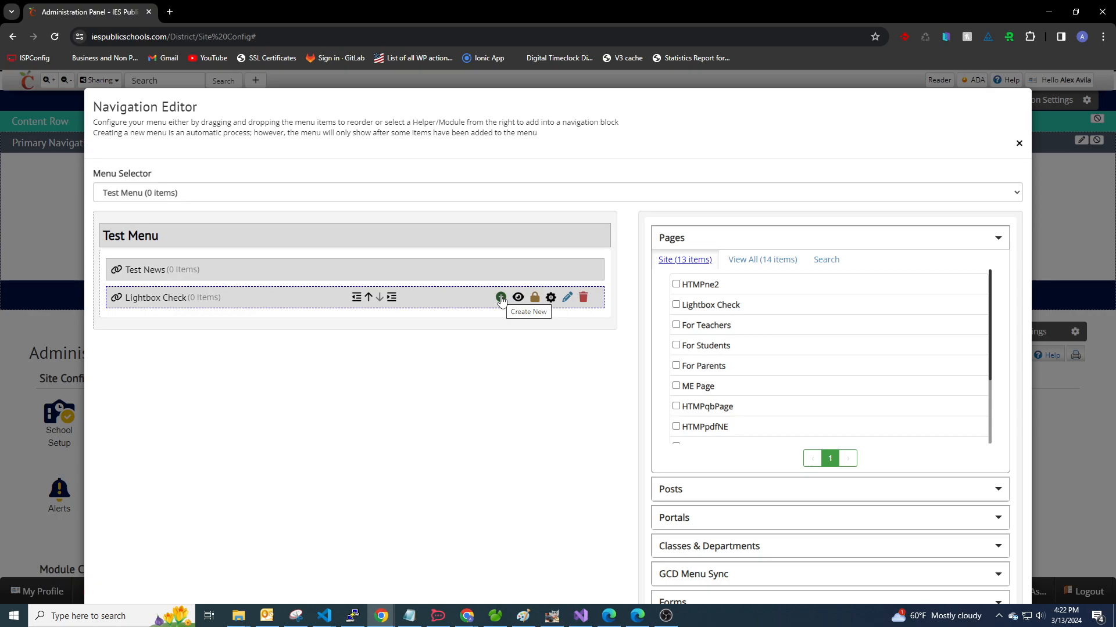
left_click(500, 298)
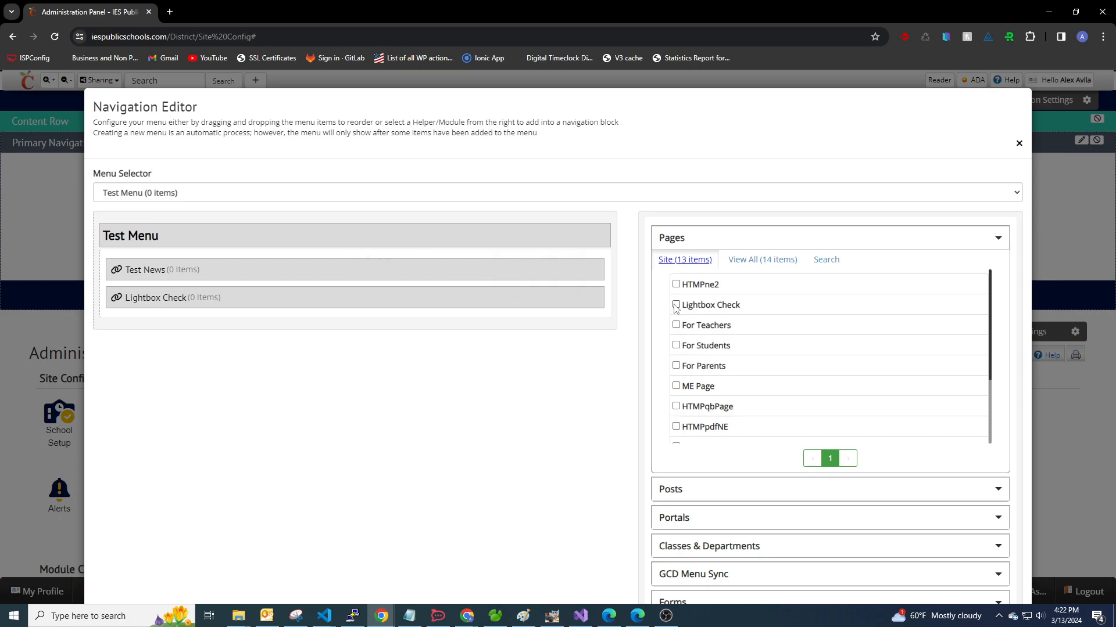
mouse_move(499, 299)
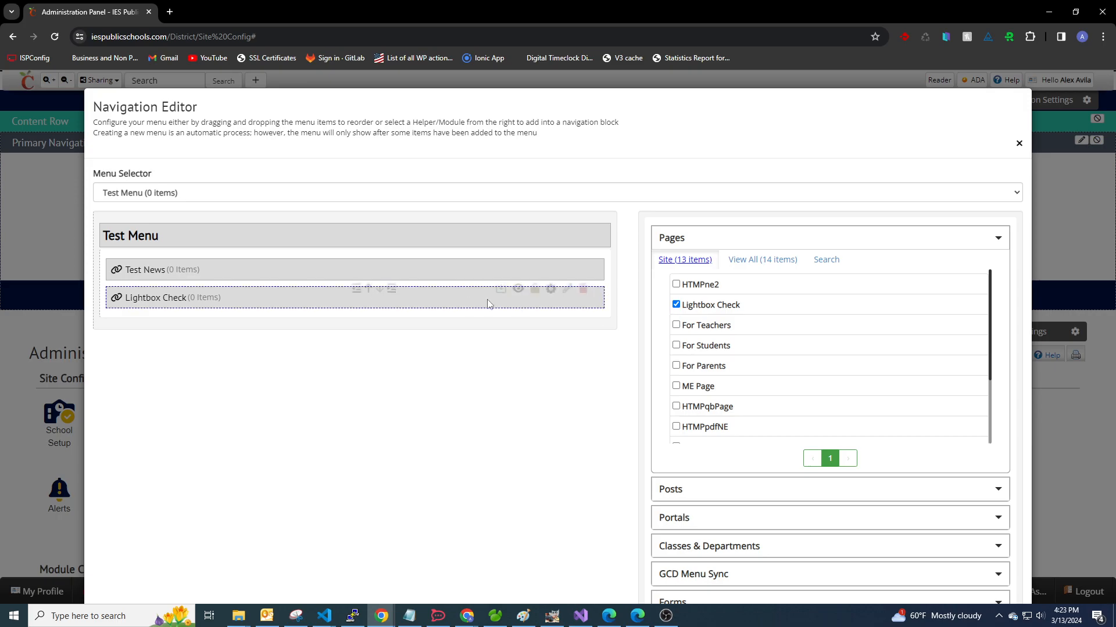
left_click(501, 299)
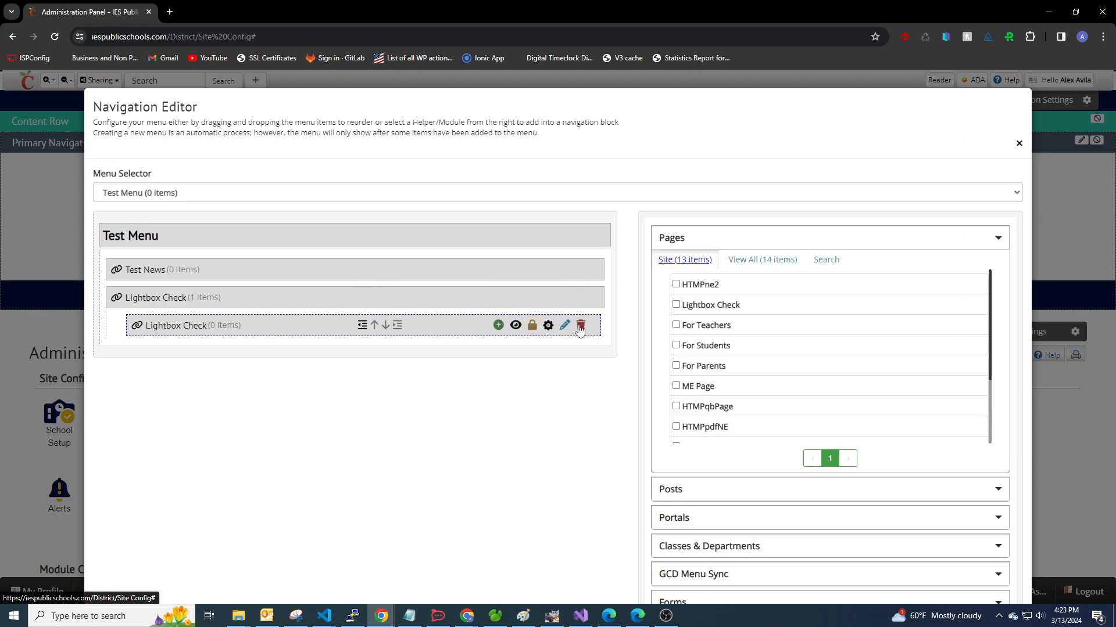
Review the delete modes offered for the nested Lightbox Check item, leaving the item in place
left_click(581, 326)
left_click(654, 247)
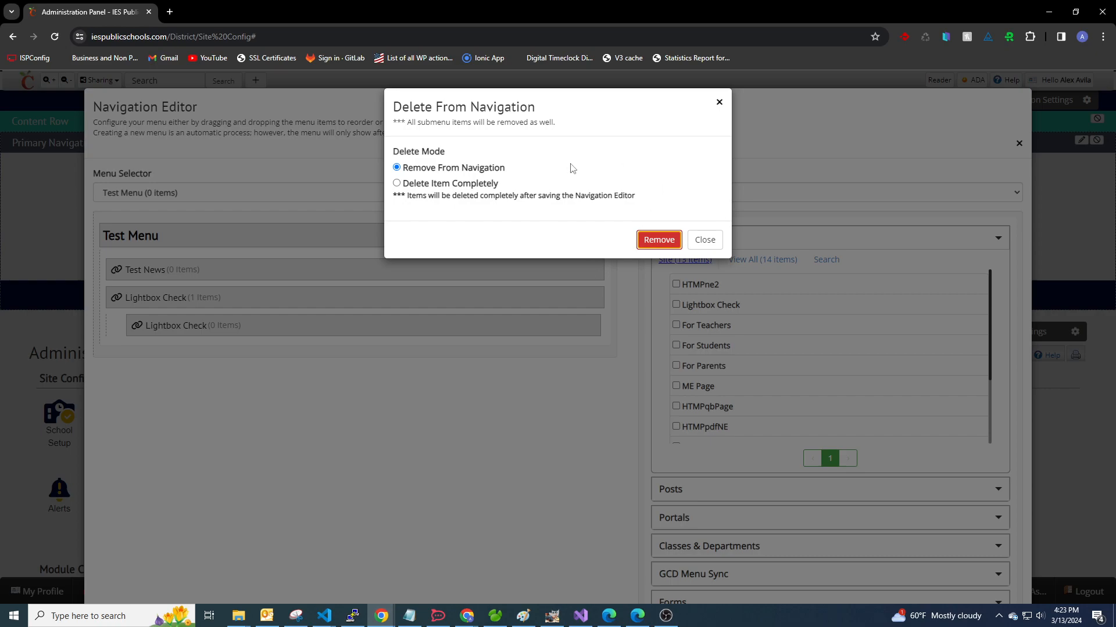
left_click(719, 105)
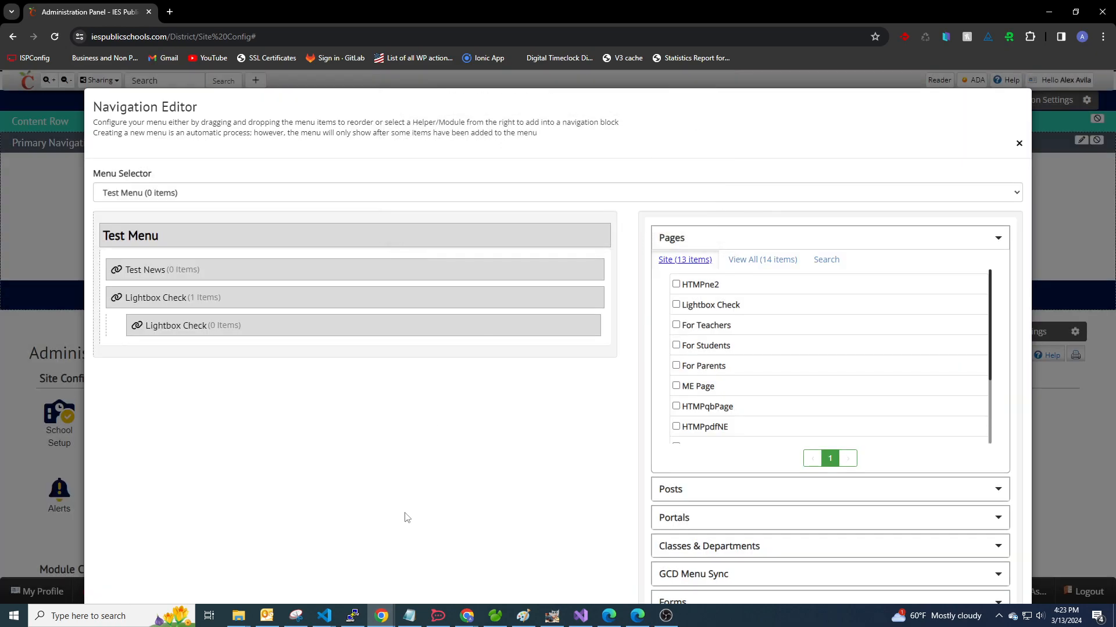
key("alt+Tab")
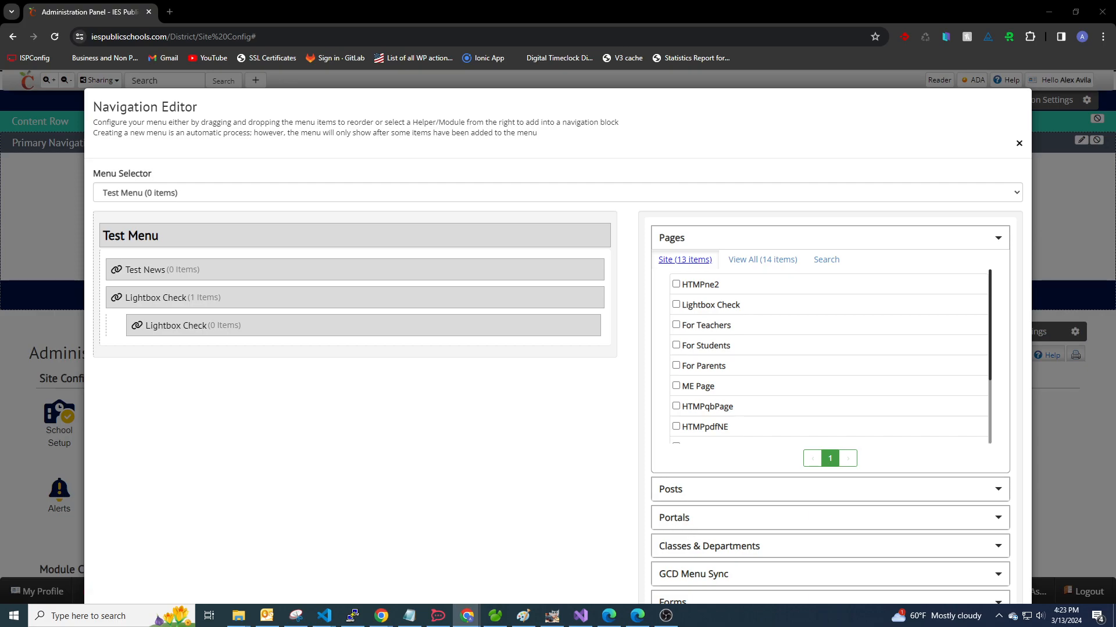
key("alt+Tab")
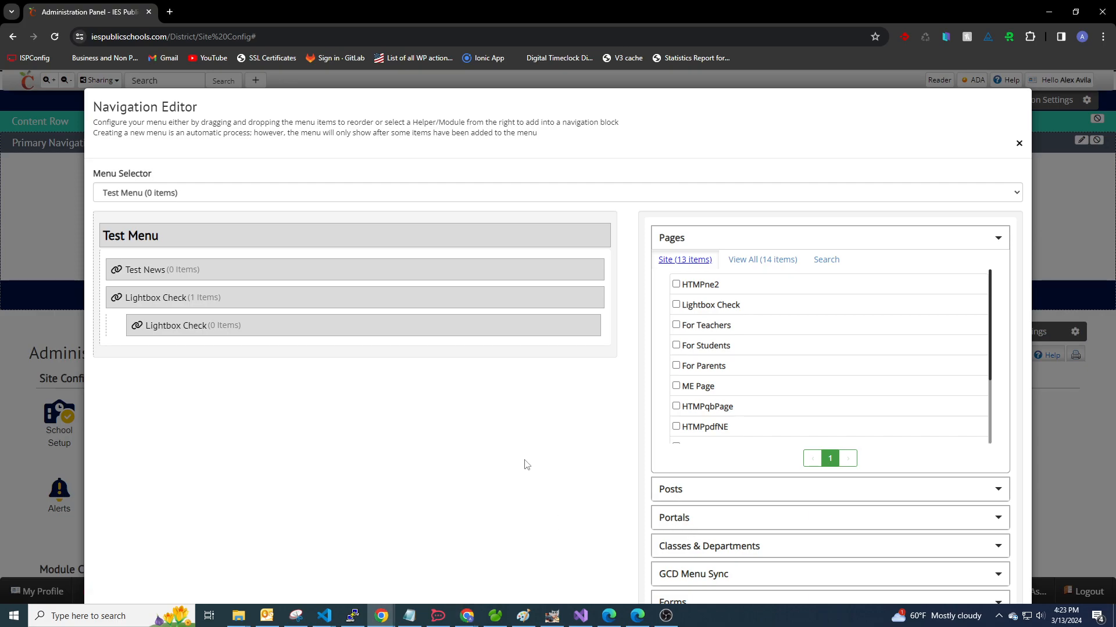
Select the Our Mission page in the list of site pages and collapse the list
scroll(474, 422, "down", 2)
scroll(573, 419, "up", 2)
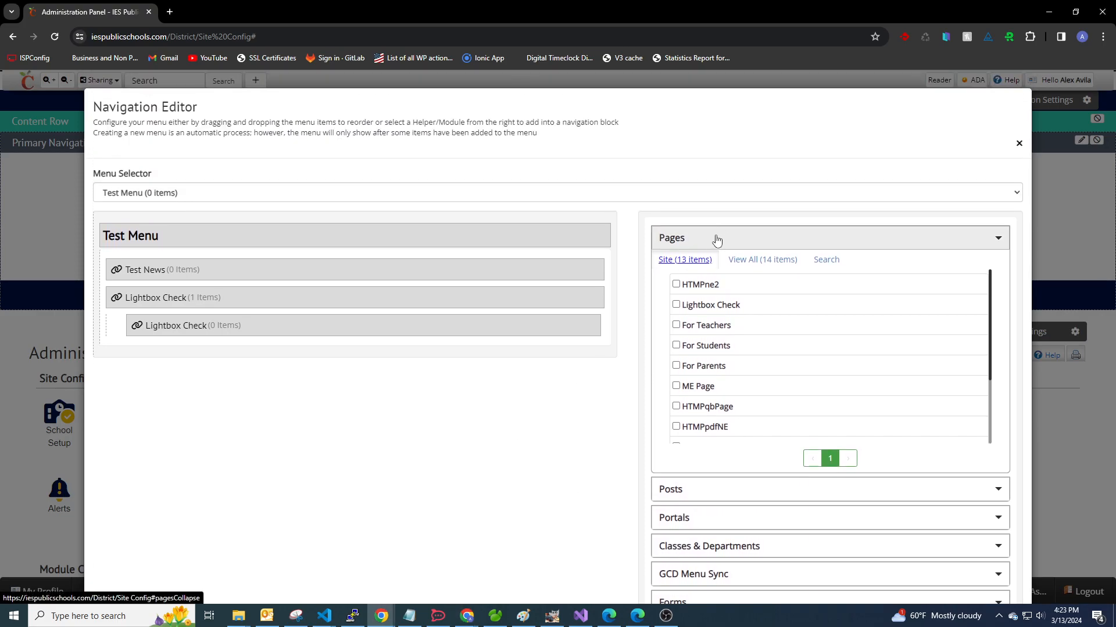
scroll(728, 344, "down", 2)
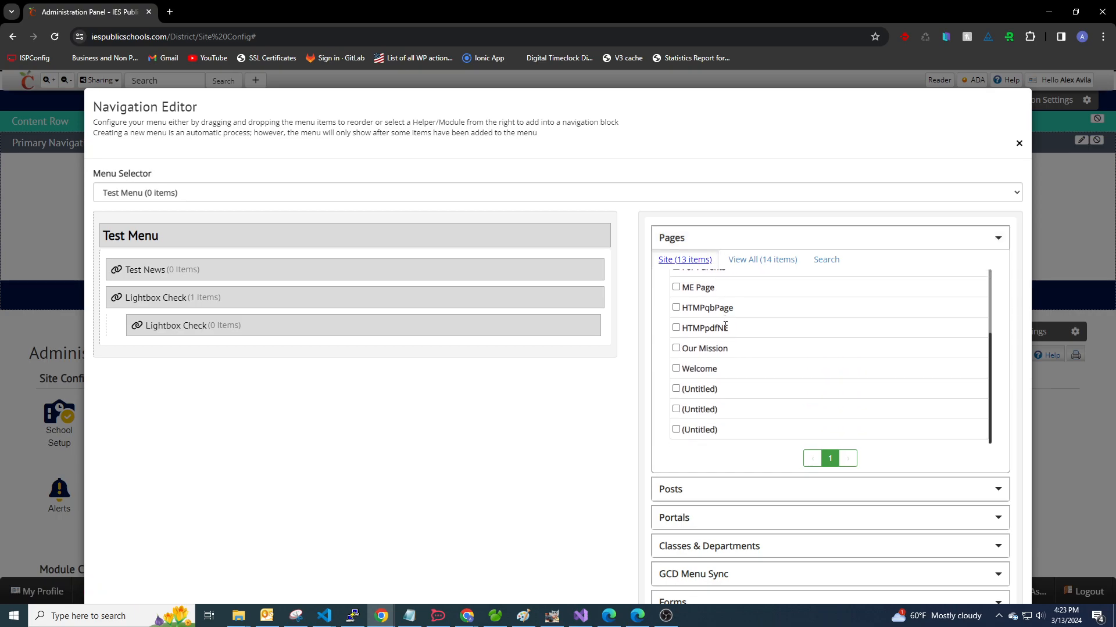
left_click(736, 244)
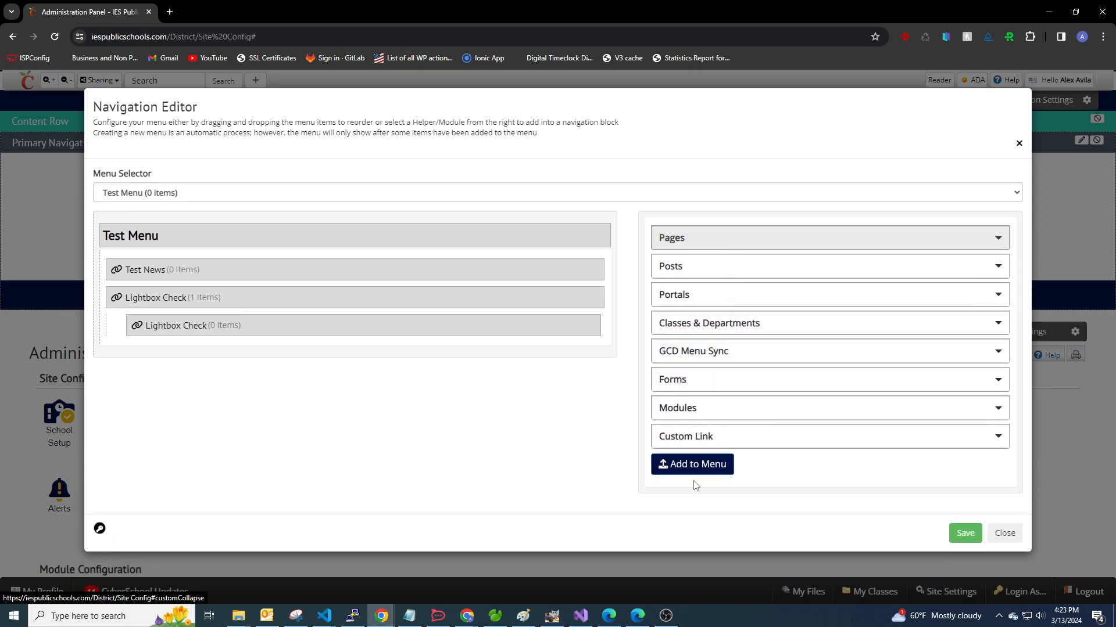
left_click(726, 477)
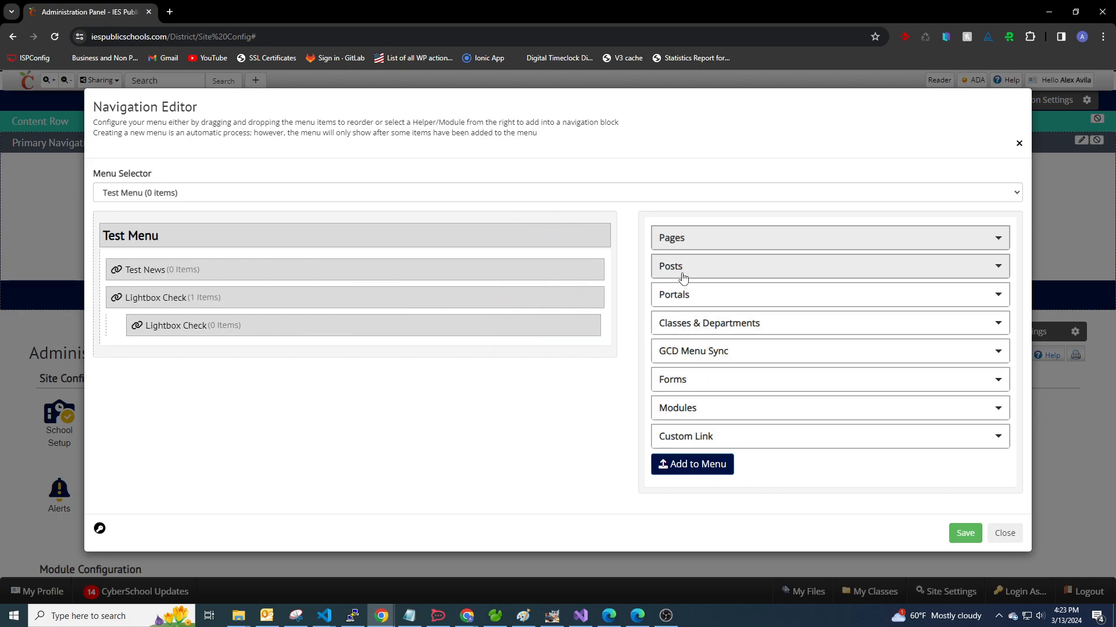
left_click(697, 248)
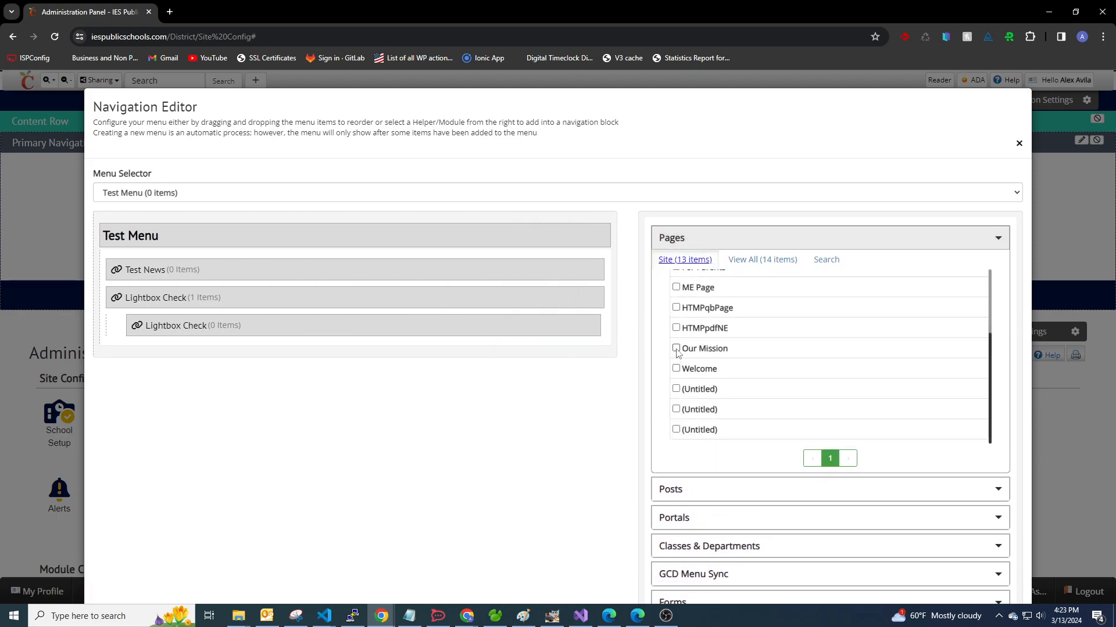
left_click(676, 350)
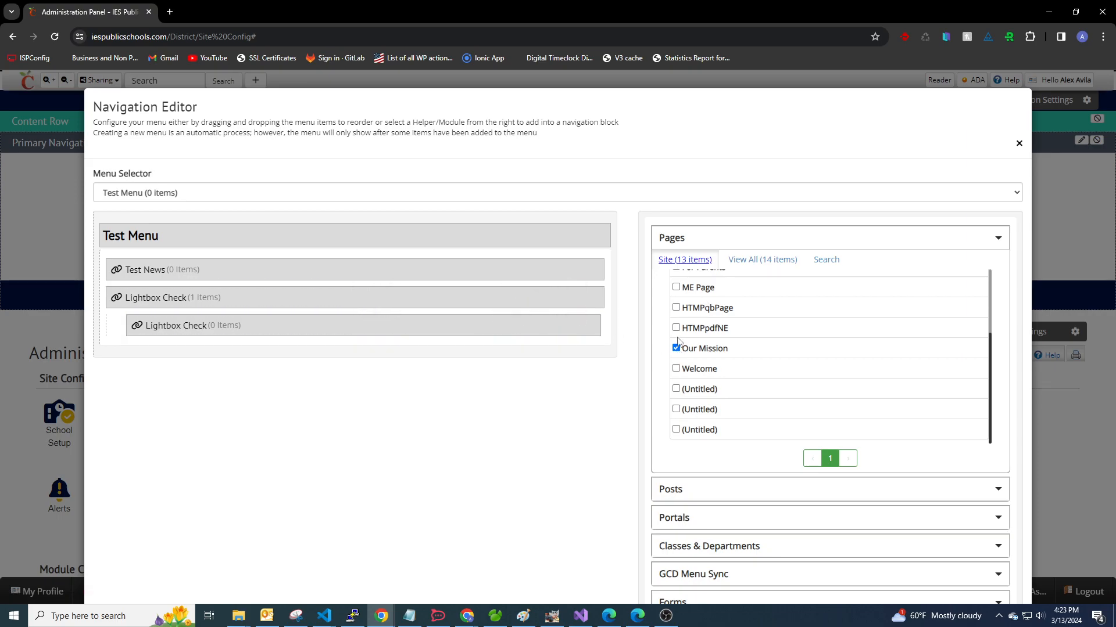
left_click(708, 247)
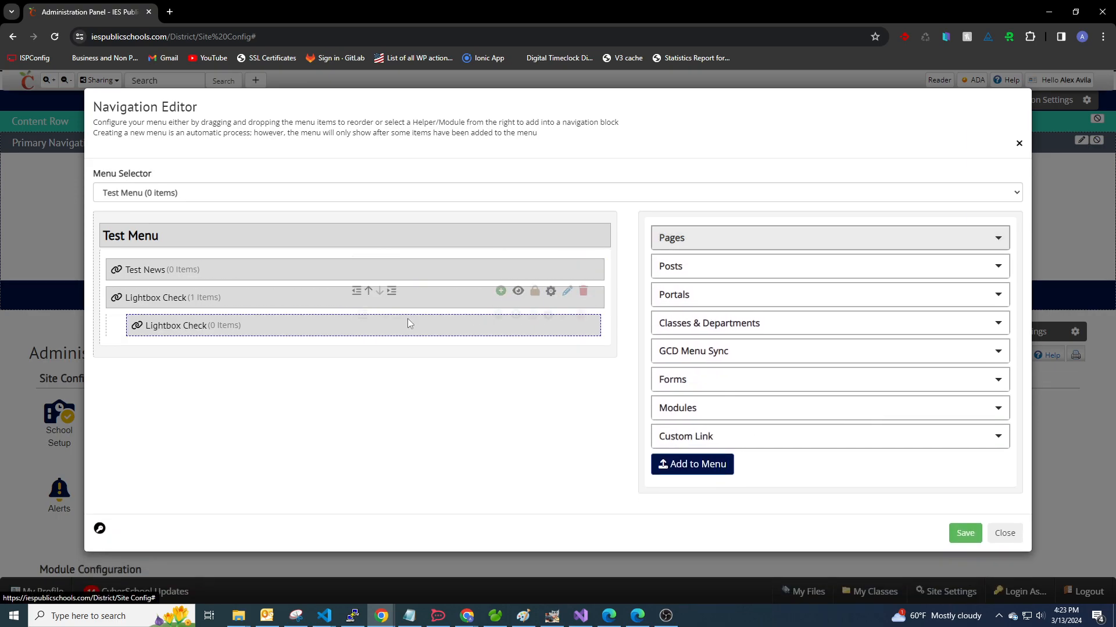
Move the nested Lightbox Check item to the top level of Test Menu and save the navigation
left_click_drag(241, 326, 142, 324)
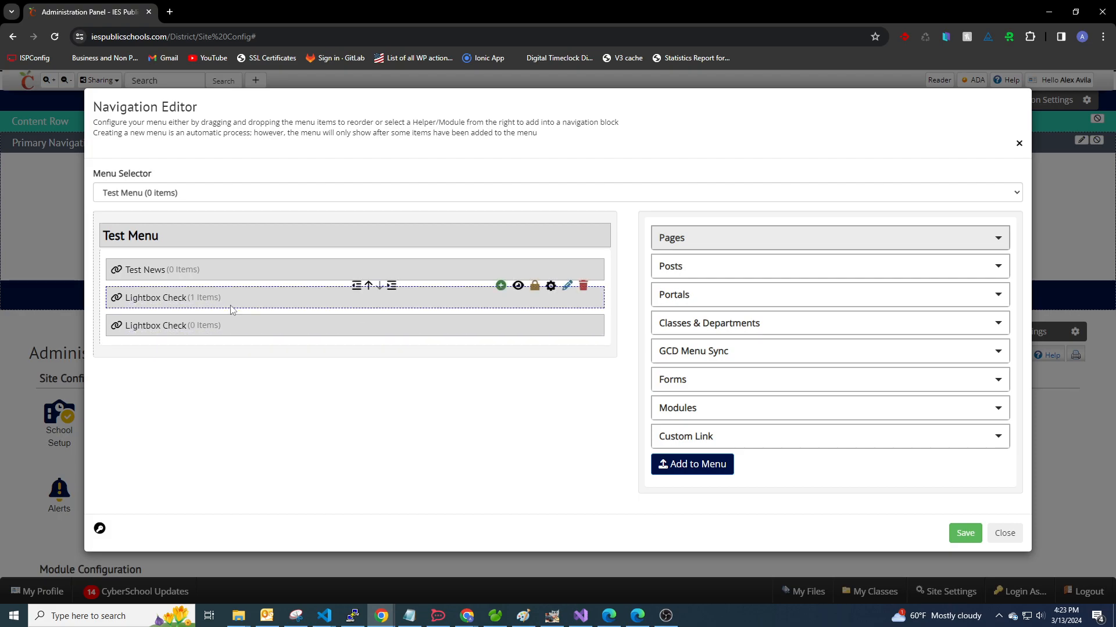
left_click(966, 539)
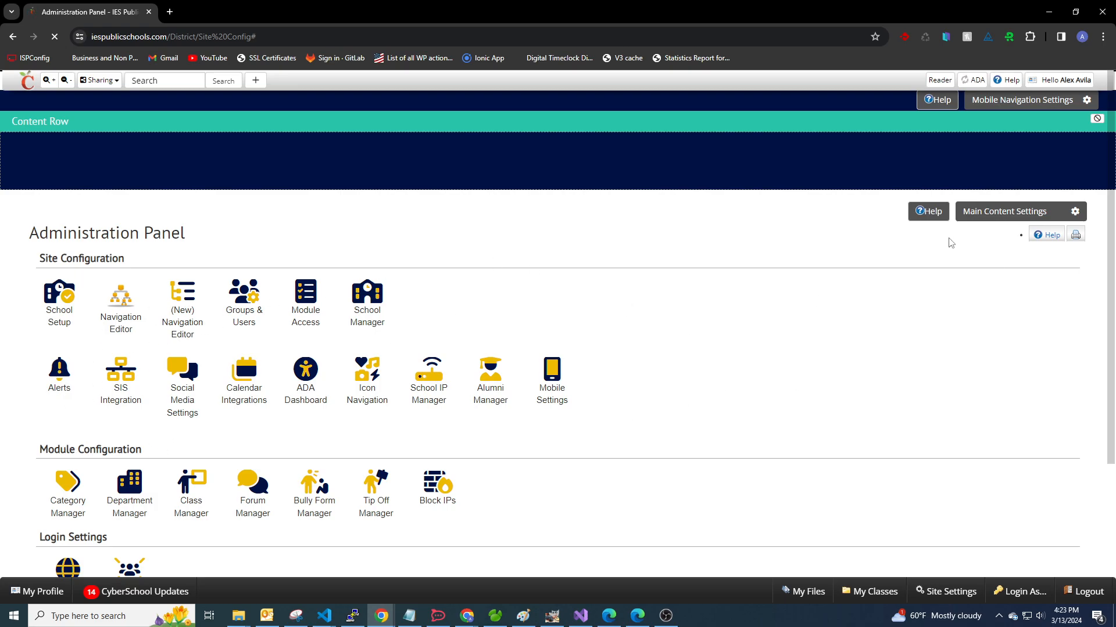
Set the Side Navigation Placement of the Main Content area to Left and save its basic settings
left_click(985, 215)
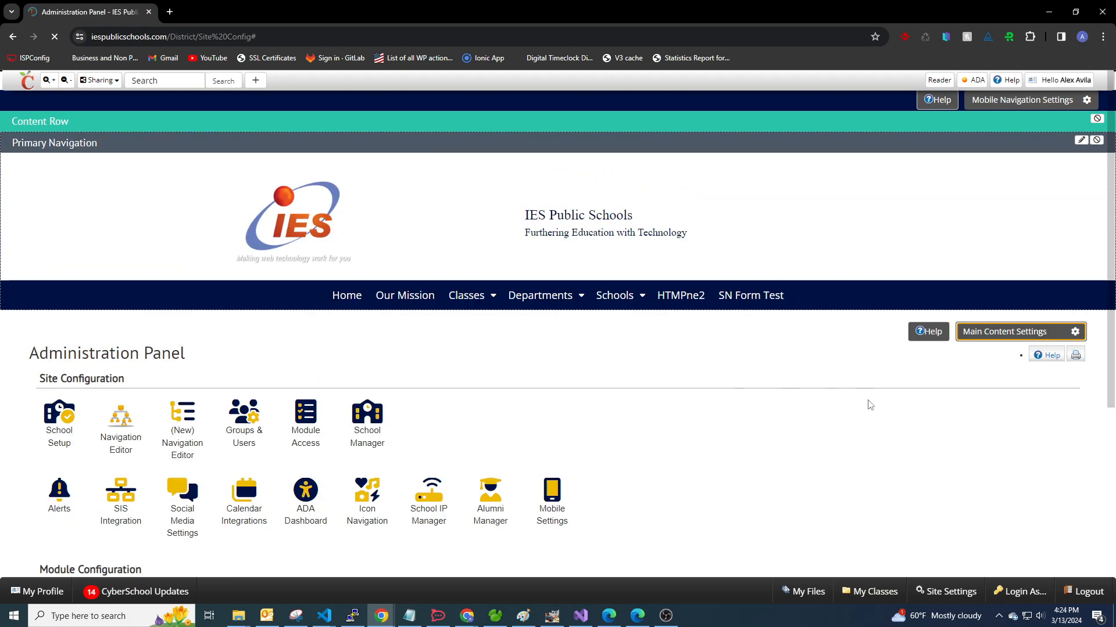
scroll(834, 399, "down", 3)
left_click(991, 168)
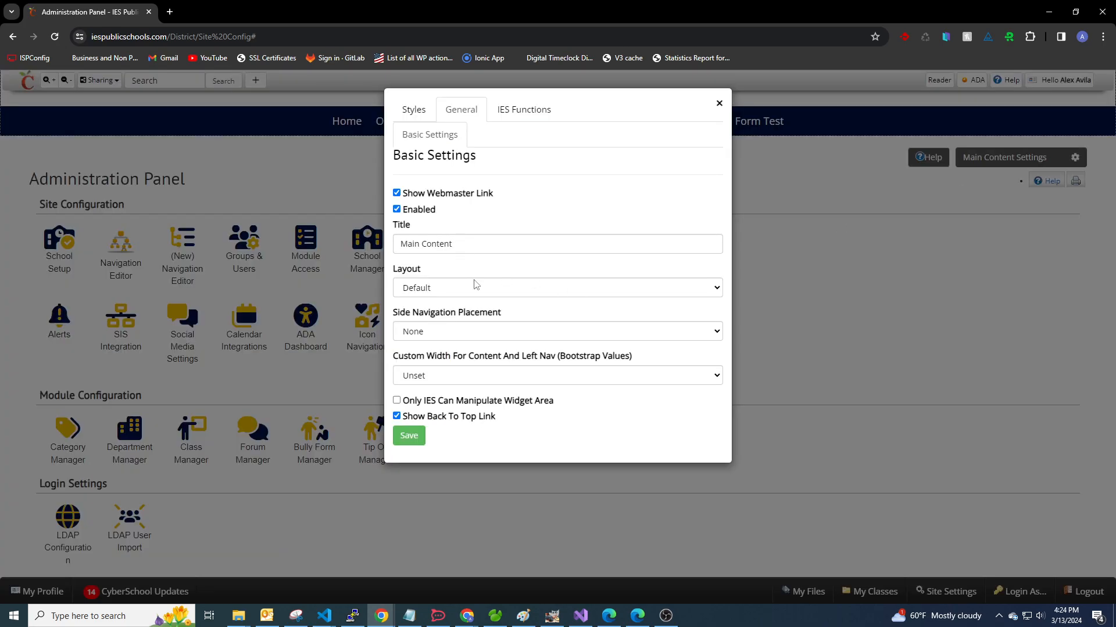
left_click(422, 330)
left_click(425, 350)
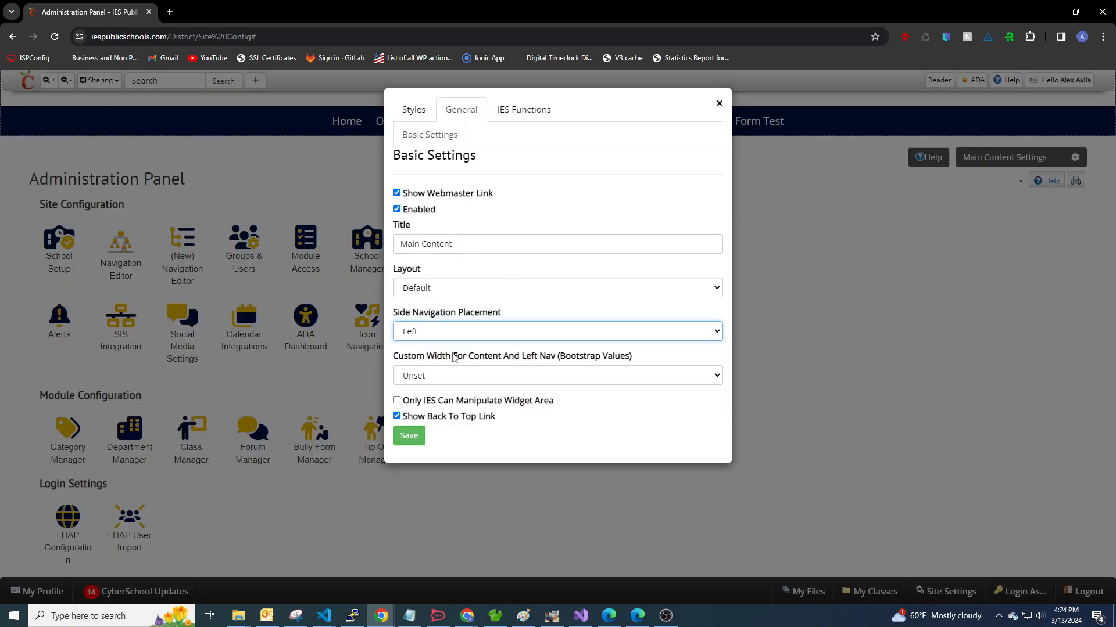
left_click(424, 438)
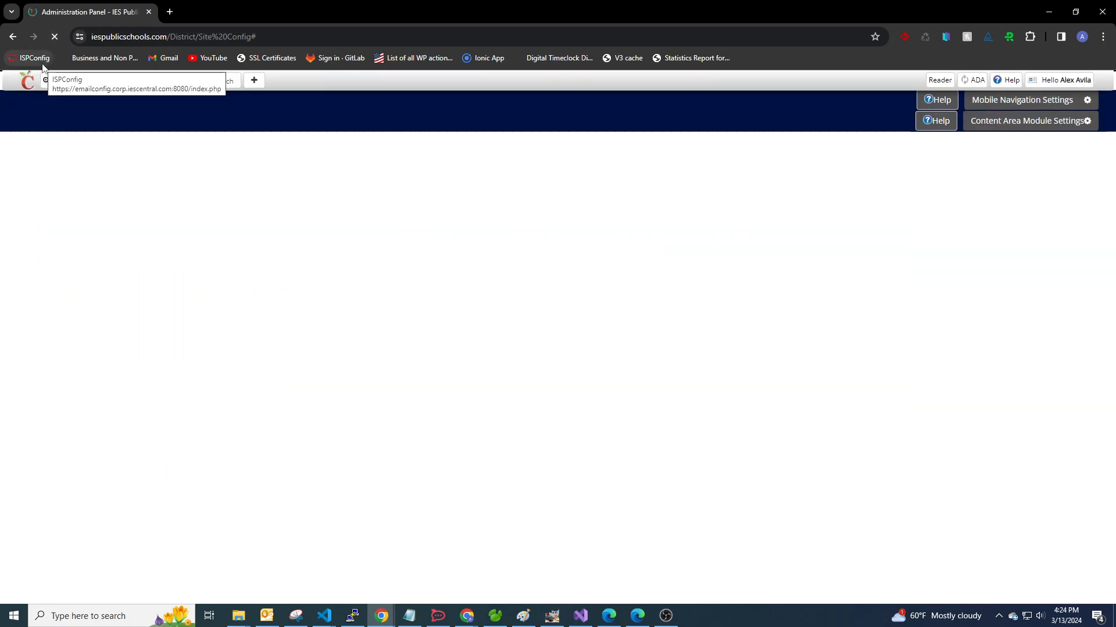
Examine the Test Menu block in the side navigation of the Administration Panel page
scroll(400, 375, "down", 3)
scroll(273, 374, "up", 2)
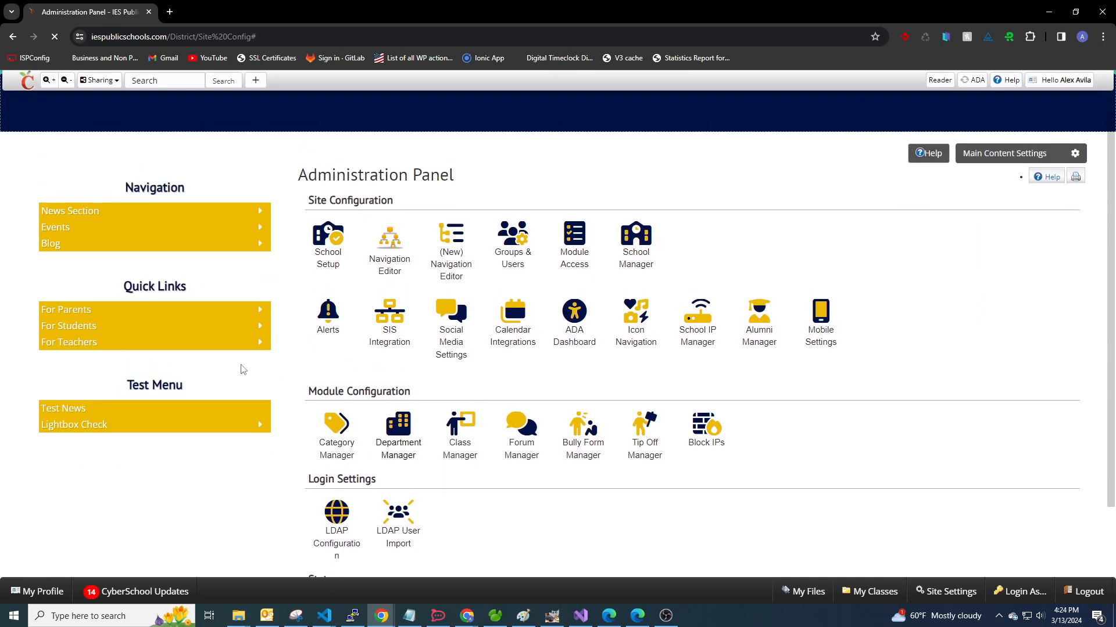
left_click_drag(139, 389, 204, 386)
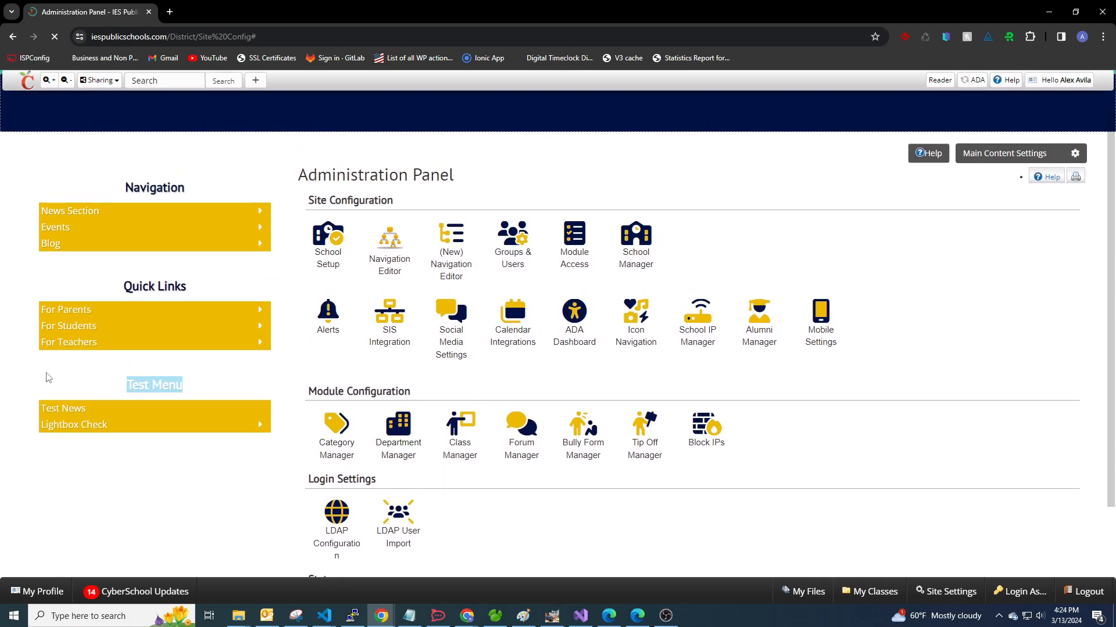
mouse_move(248, 431)
left_click(927, 379)
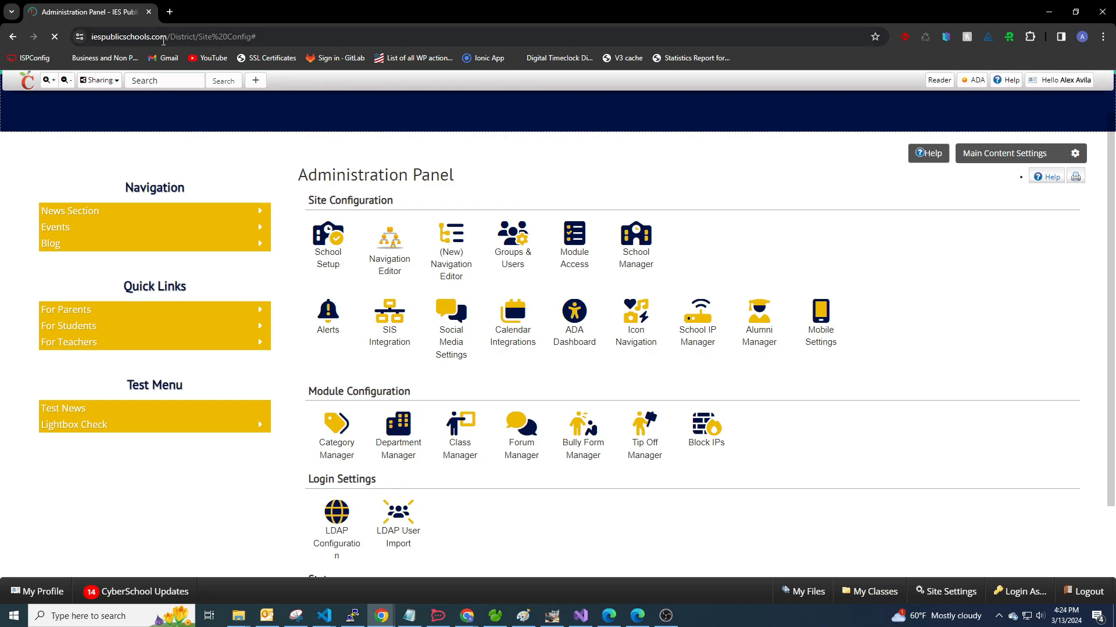
Review the item structure of Test Menu in the new Navigation Editor, including the nested Lightbox Check item, and close the editor
left_click(923, 591)
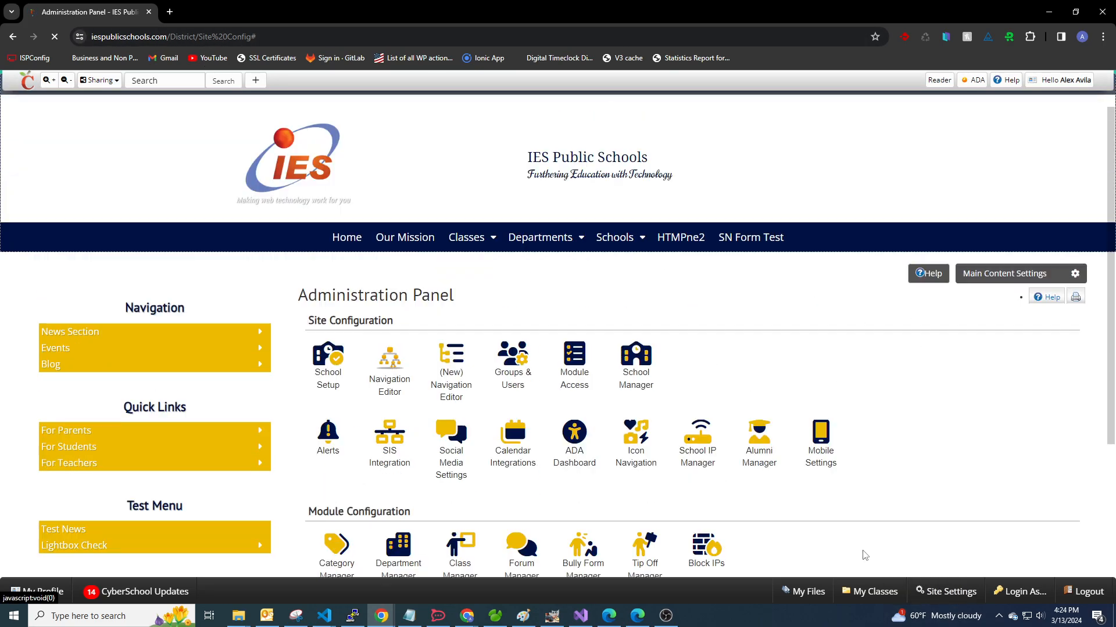
left_click(461, 373)
left_click(174, 193)
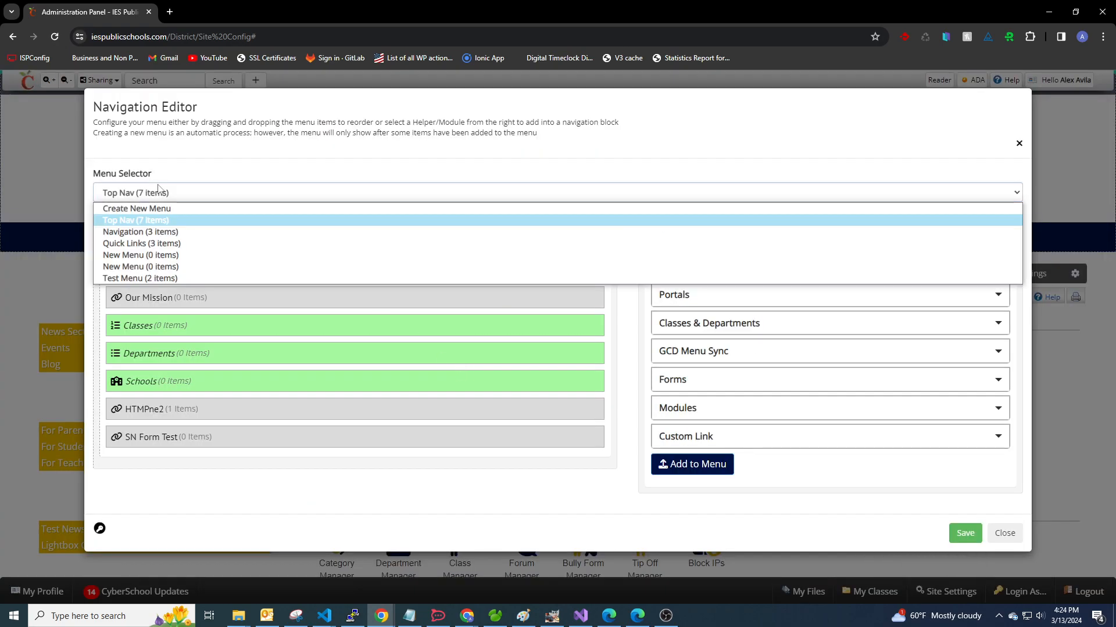
left_click(146, 278)
left_click(212, 325)
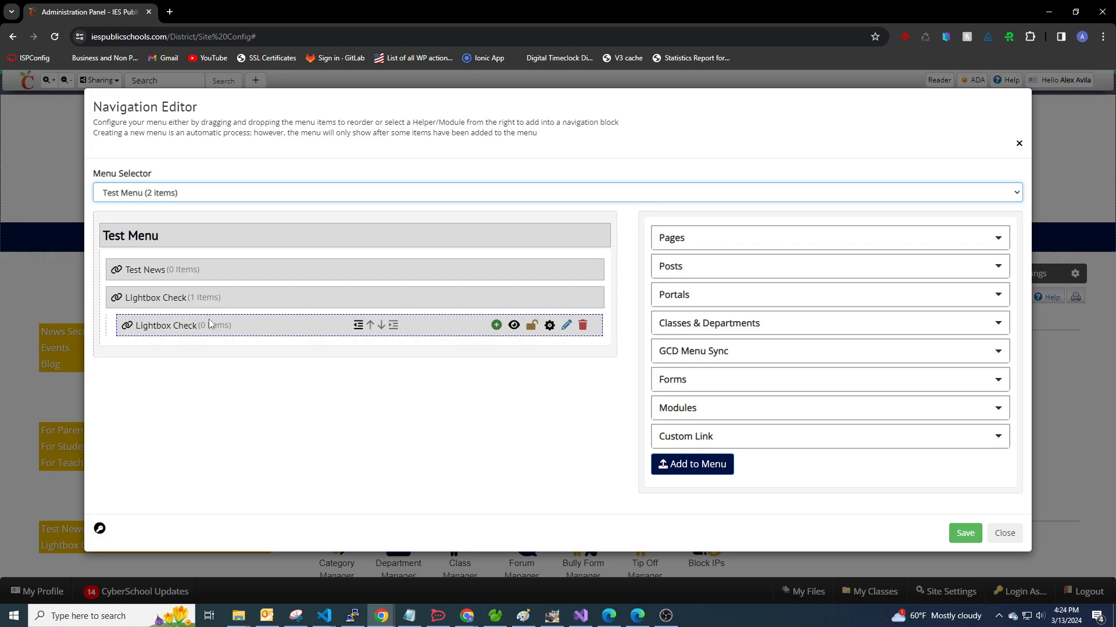
left_click(161, 297)
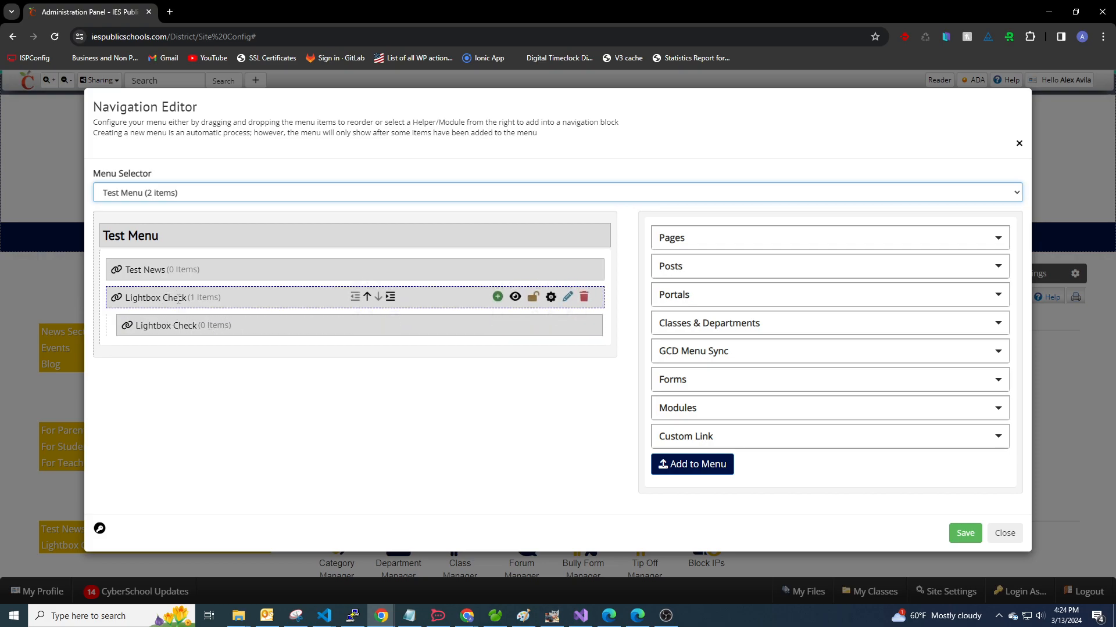
left_click(299, 328)
left_click(1019, 144)
Check the Test Menu heading in the page's side navigation, leaving the Navigation Editor closed
scroll(804, 409, "down", 3)
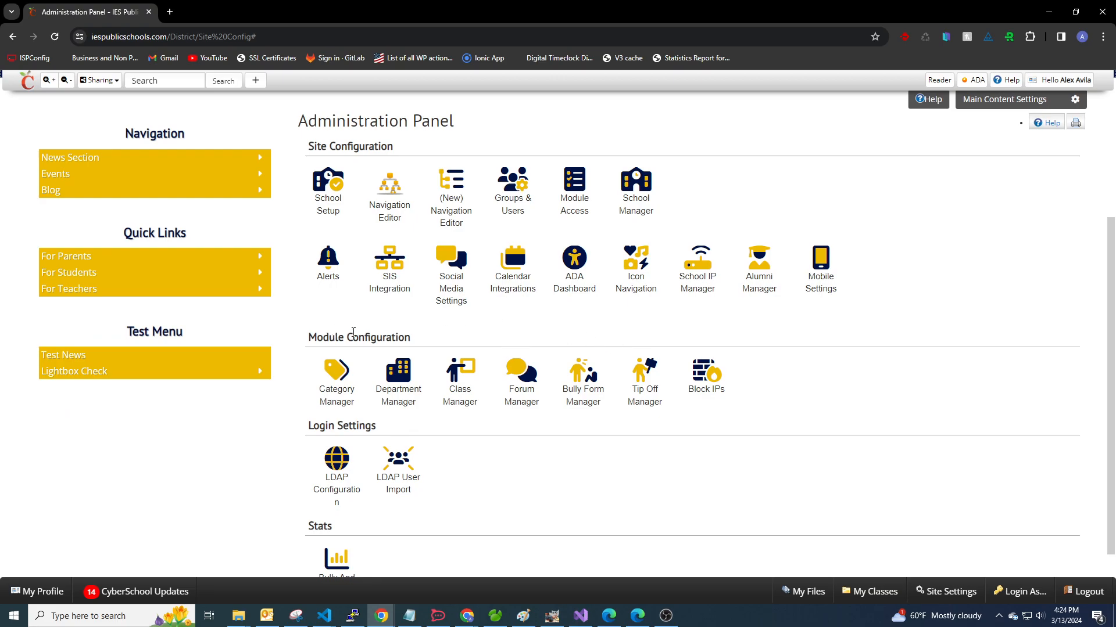
left_click(450, 201)
left_click(1019, 147)
left_click_drag(124, 337, 211, 332)
left_click(919, 314)
Delete the whole Test Menu block in the new Navigation Editor with the Keep Data option, and save the navigation
left_click(459, 198)
left_click(211, 197)
left_click(151, 279)
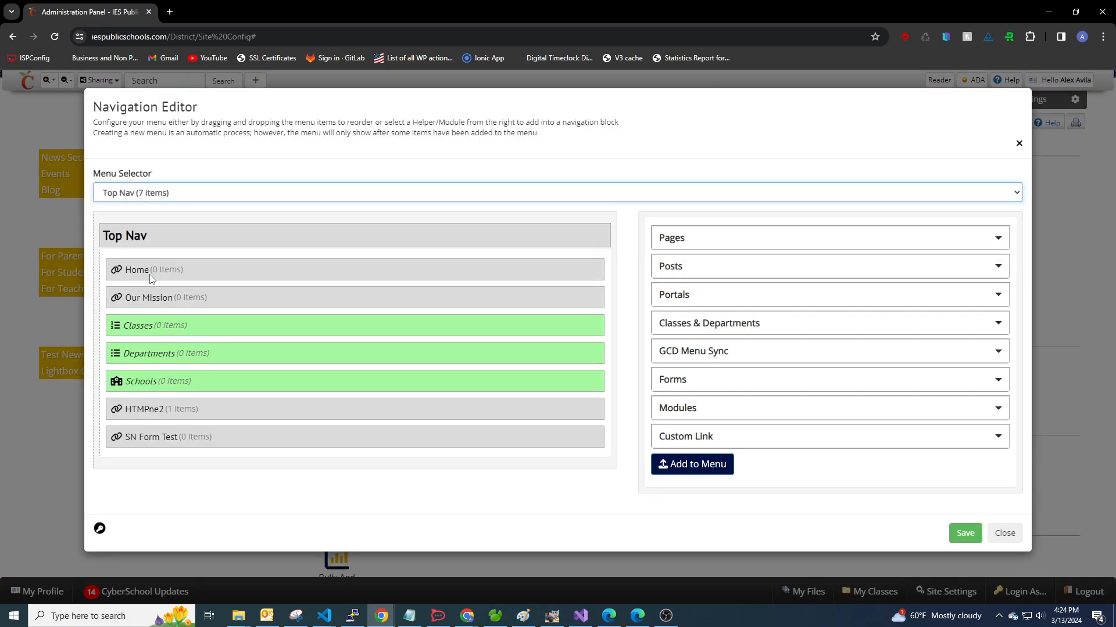
left_click(586, 235)
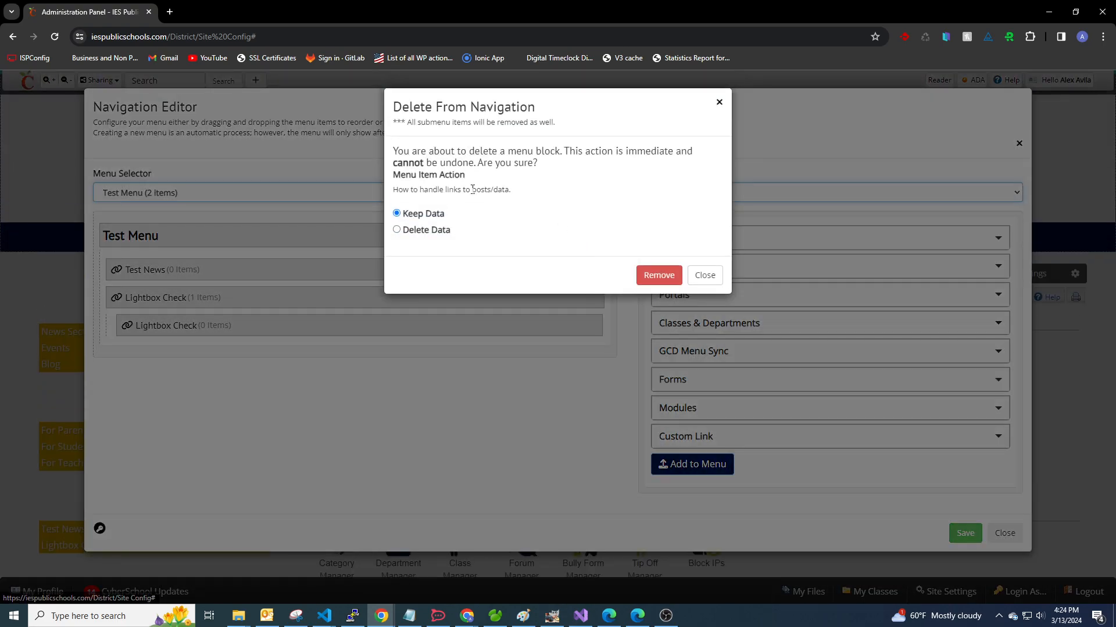
left_click(647, 274)
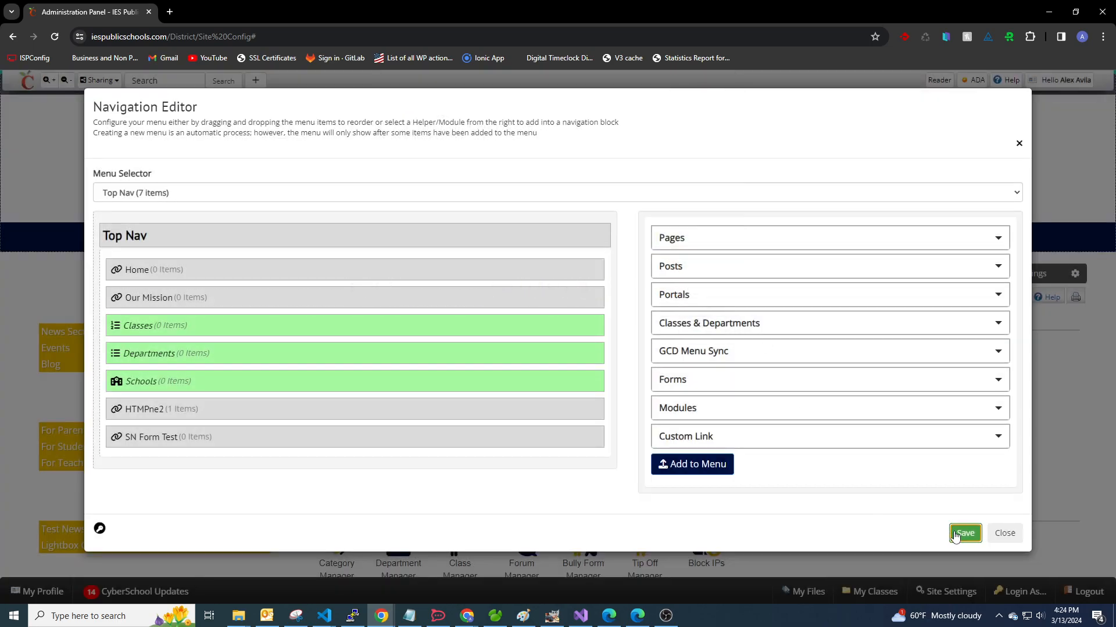
left_click(965, 533)
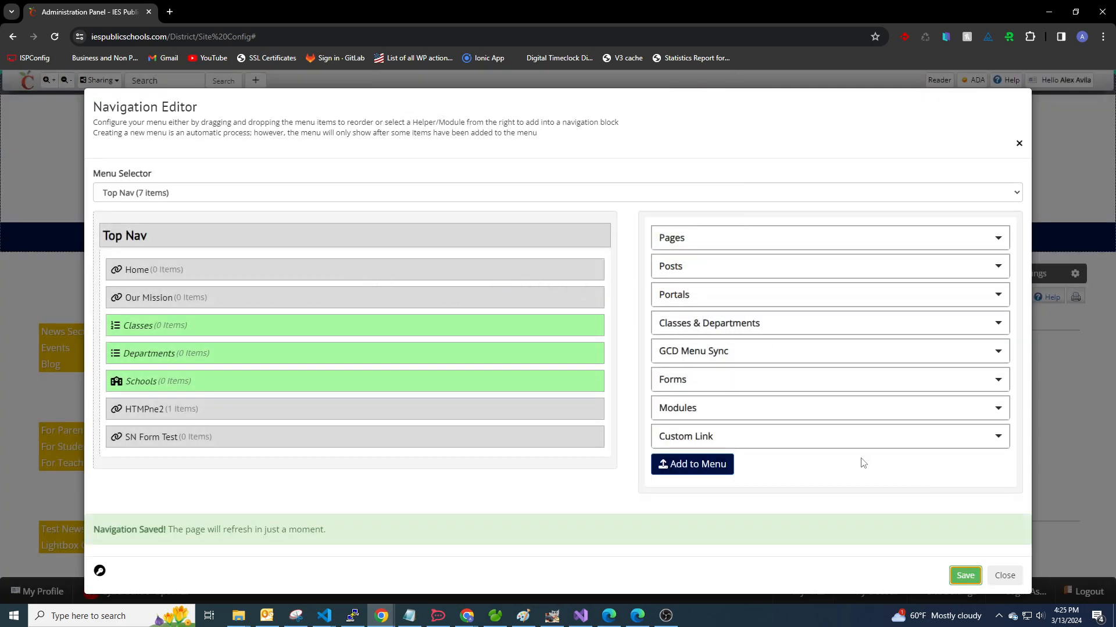